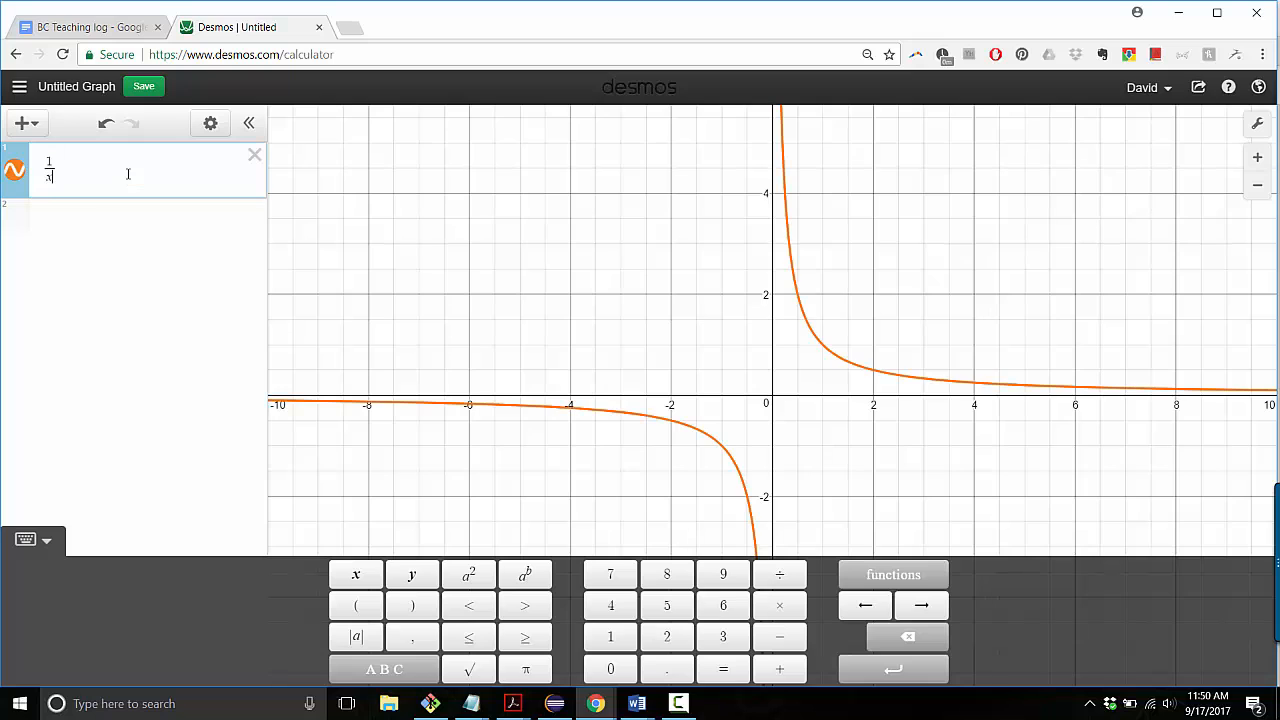
Name the reciprocal expression as a function so it reads f(x) = 1/x.
{"action": "type", "text": "f(x)="}
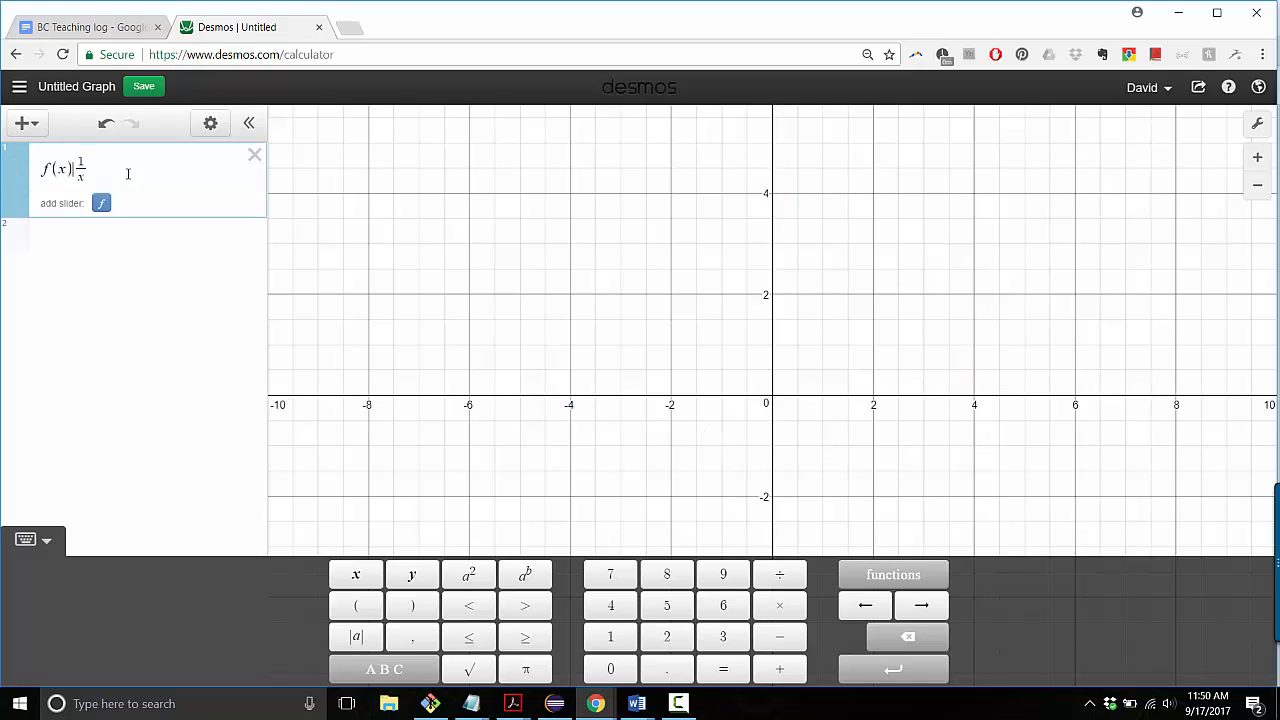
{"action": "left_click_drag", "start_coordinate": [74, 170], "coordinate": [43, 170]}
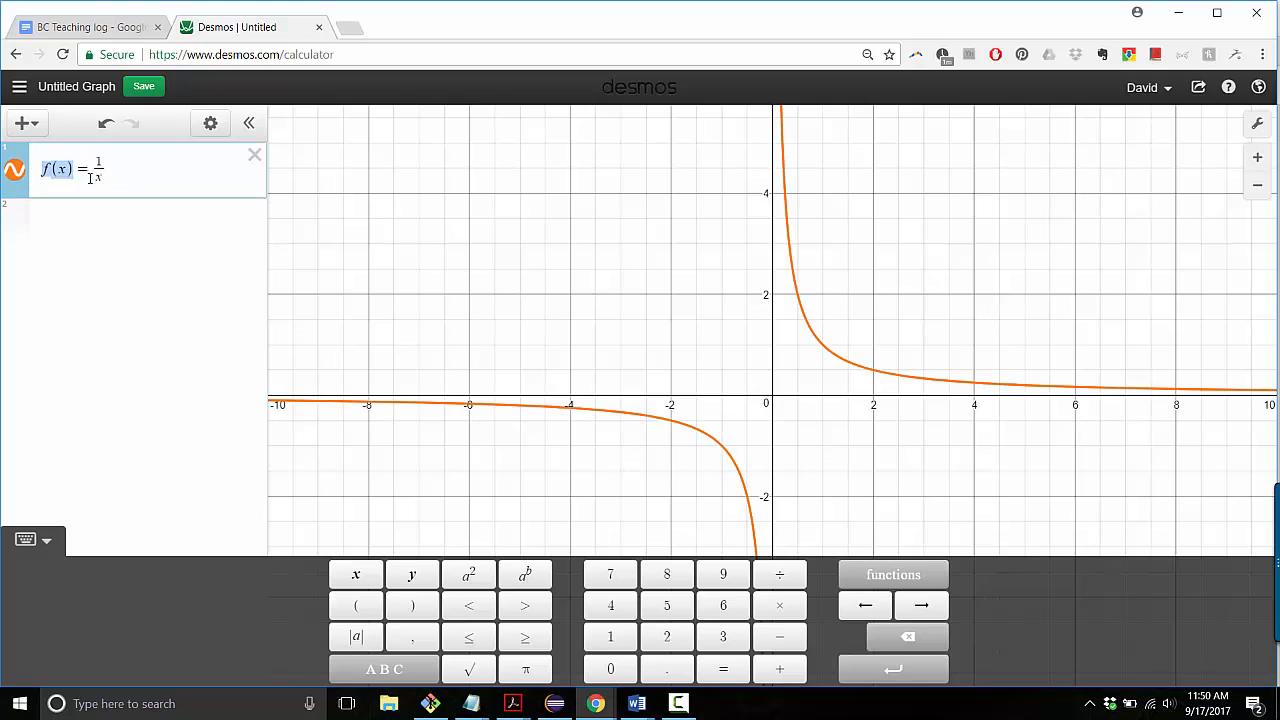
Plot a movable point (a, b) with sliders for both variables and move it to about (0.04, 1.56).
{"action": "left_click", "coordinate": [141, 230]}
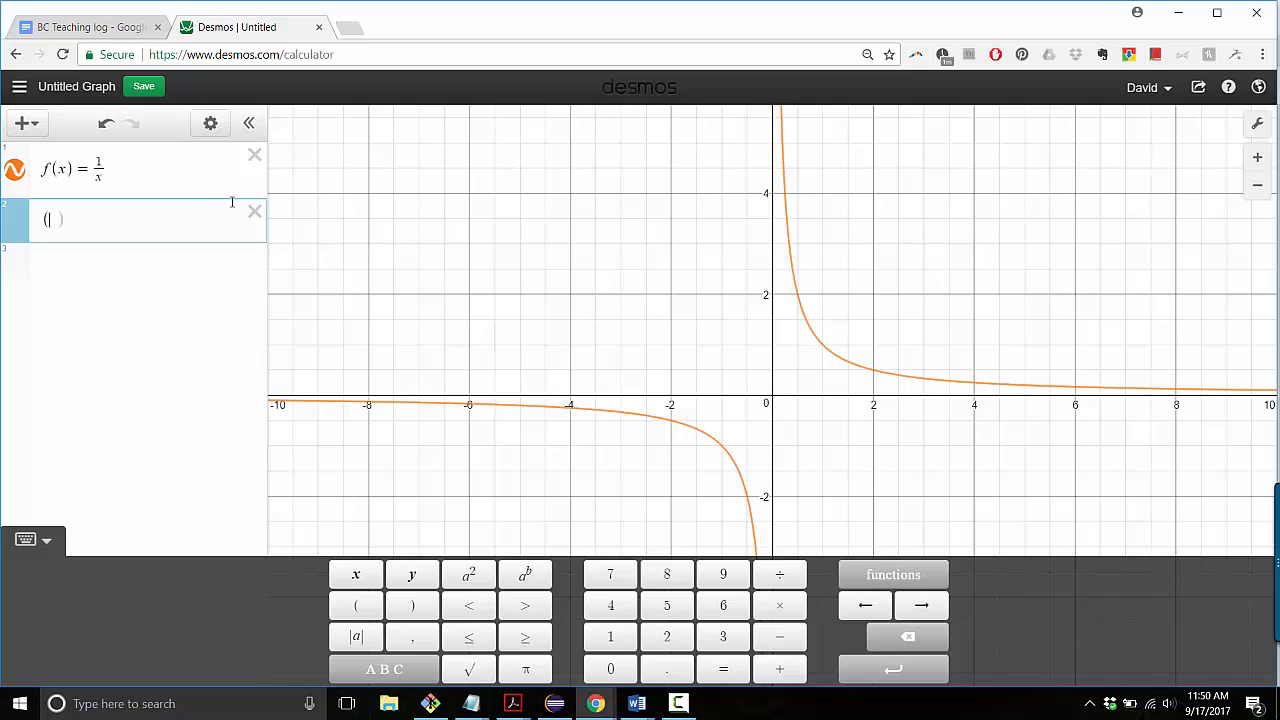
{"action": "type", "text": "(a, b"}
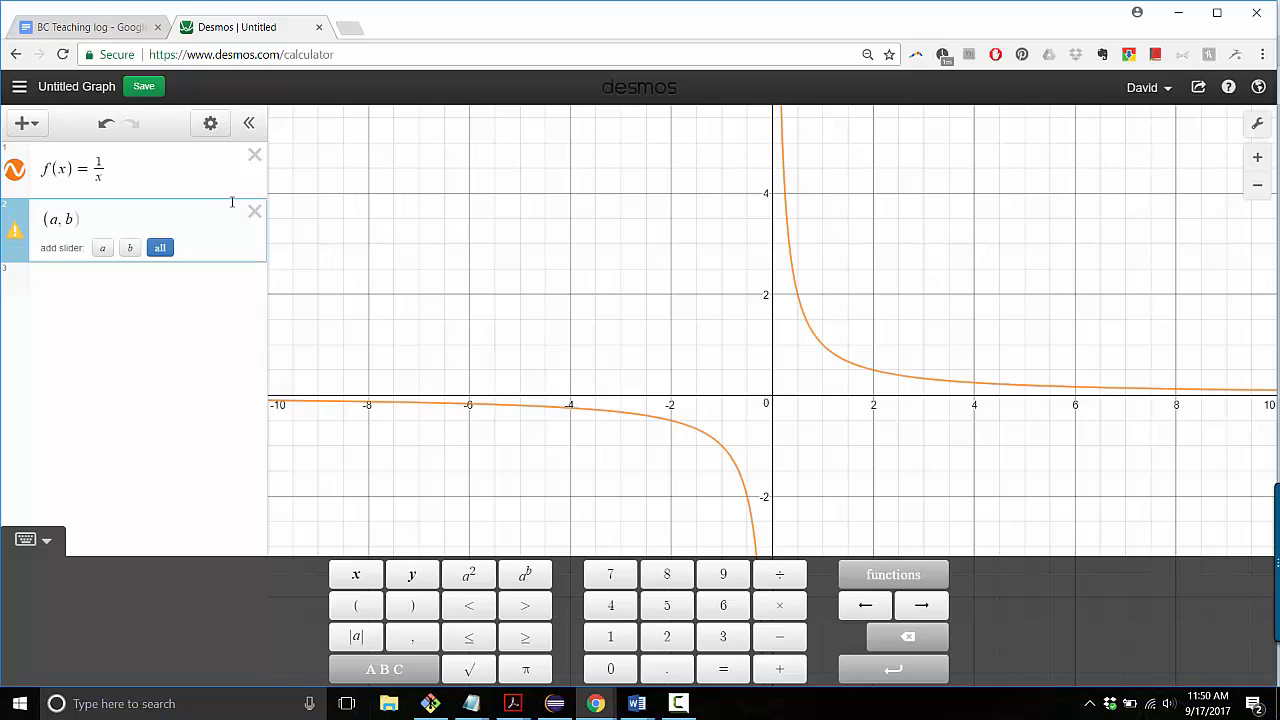
{"action": "left_click", "coordinate": [161, 249]}
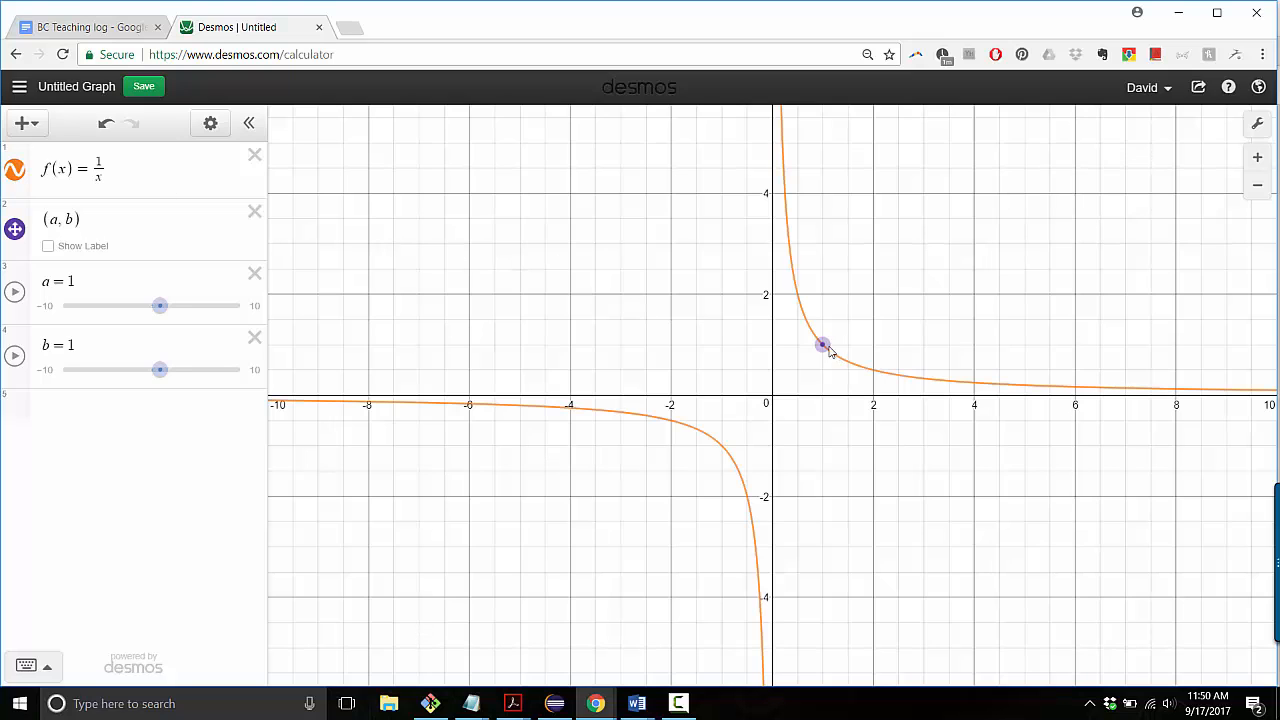
{"action": "left_click_drag", "start_coordinate": [822, 345], "coordinate": [774, 316]}
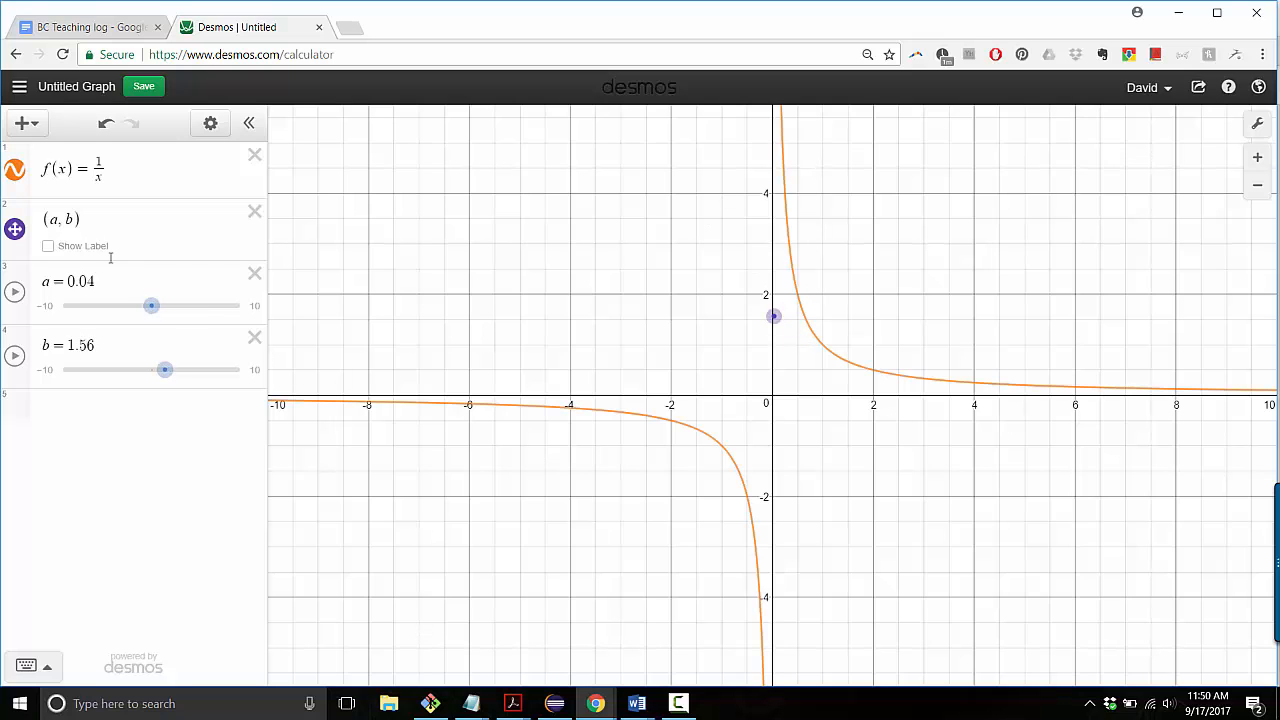
Replace the point's second coordinate, trying f(a) first and then using 1/a.
{"action": "left_click", "coordinate": [69, 219]}
{"action": "key", "text": "BackSpace"}
{"action": "type", "text": "f("}
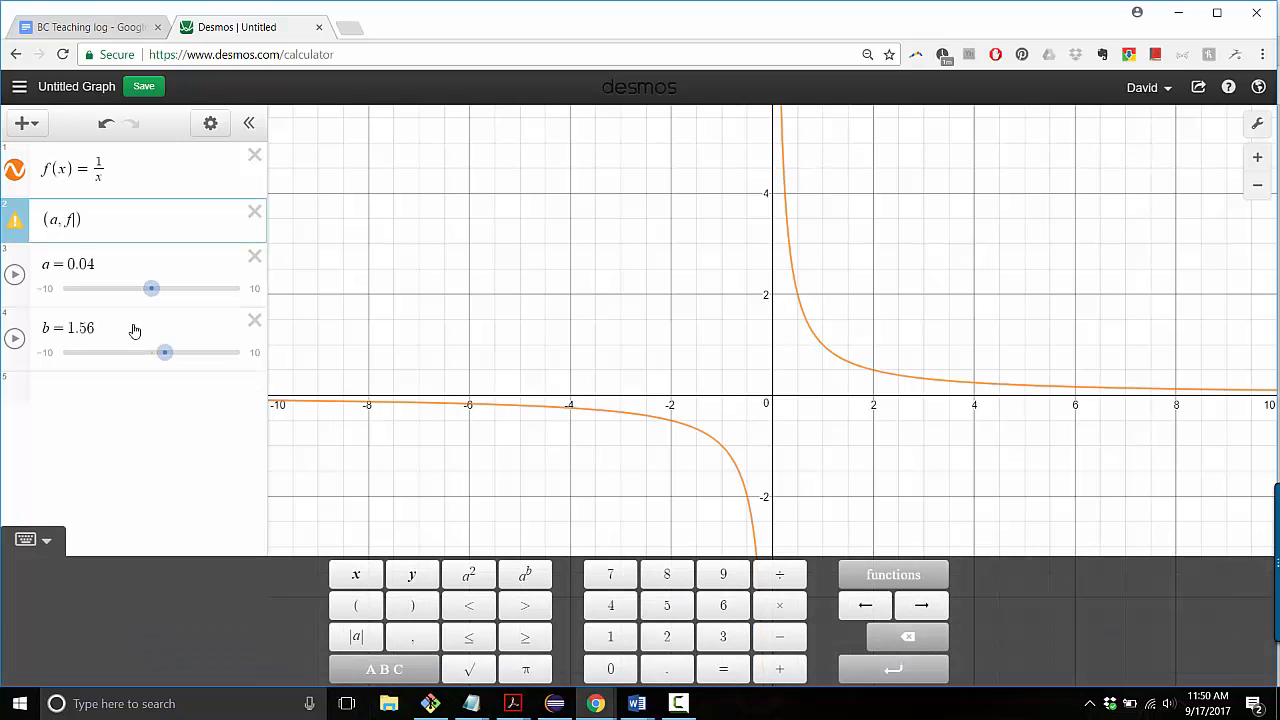
{"action": "type", "text": "a"}
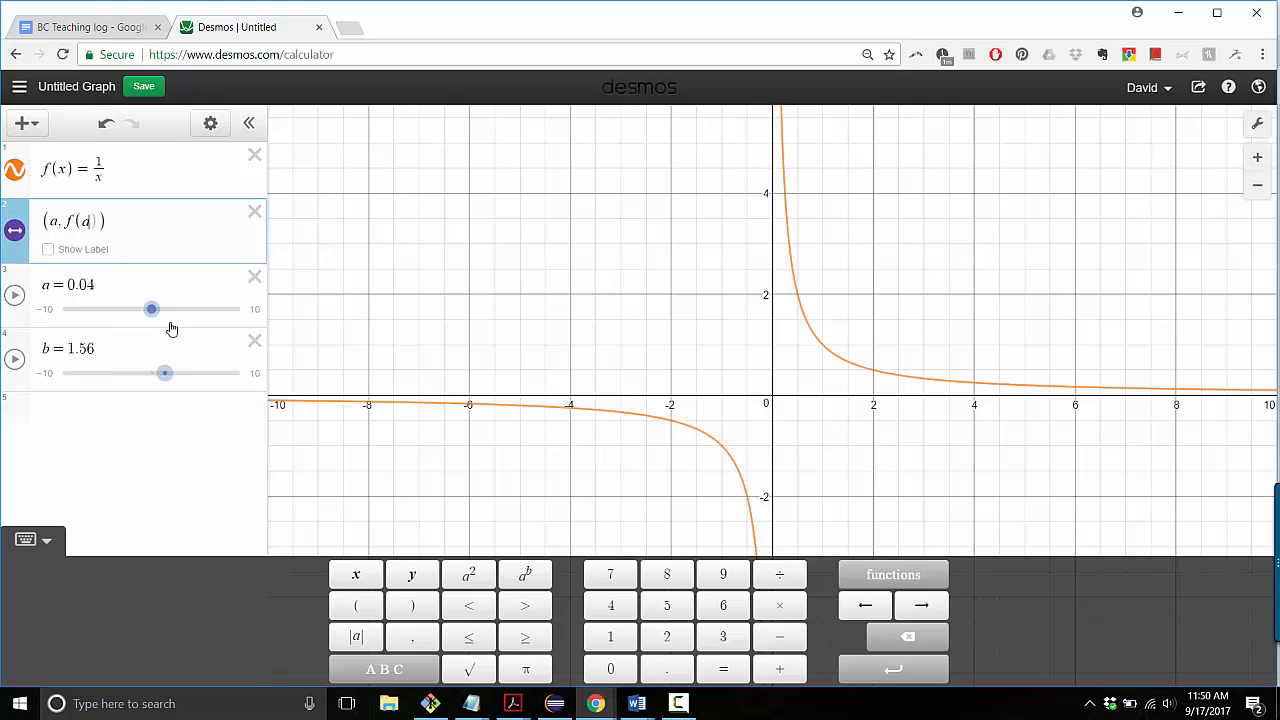
{"action": "key", "text": "BackSpace"}
{"action": "key", "text": "BackSpace"}
{"action": "key", "text": "BackSpace"}
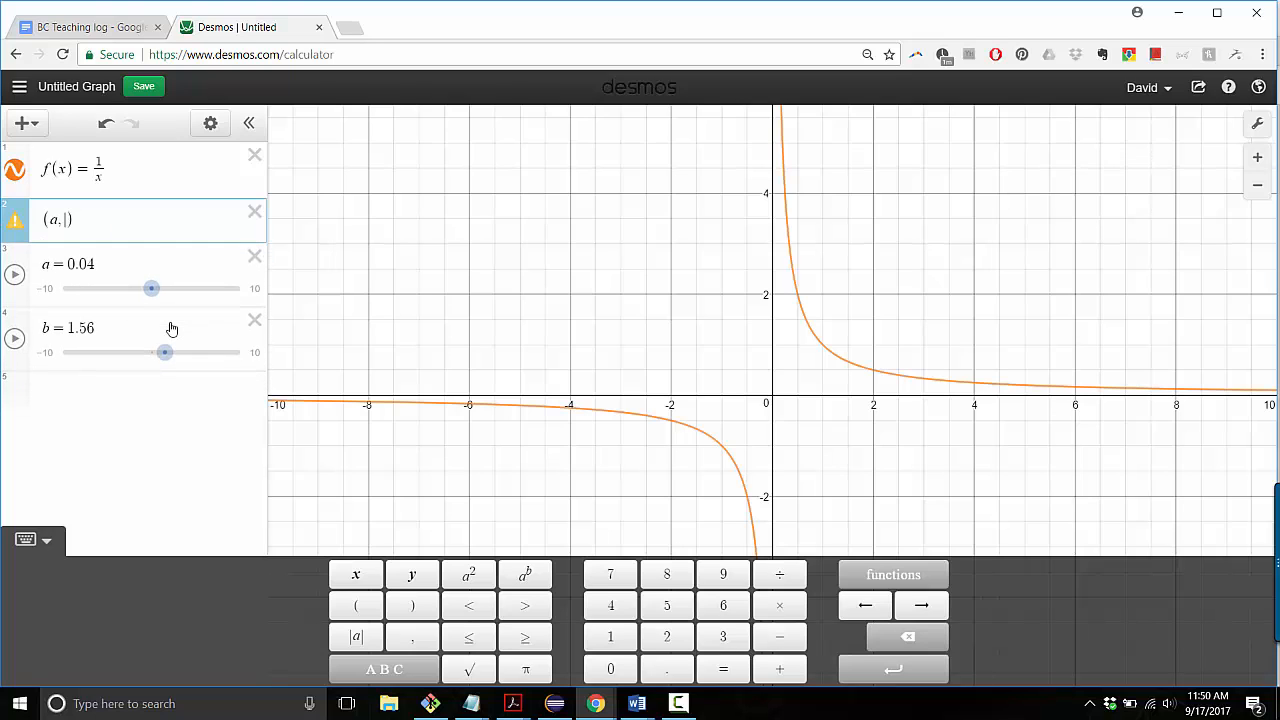
{"action": "type", "text": "1/a"}
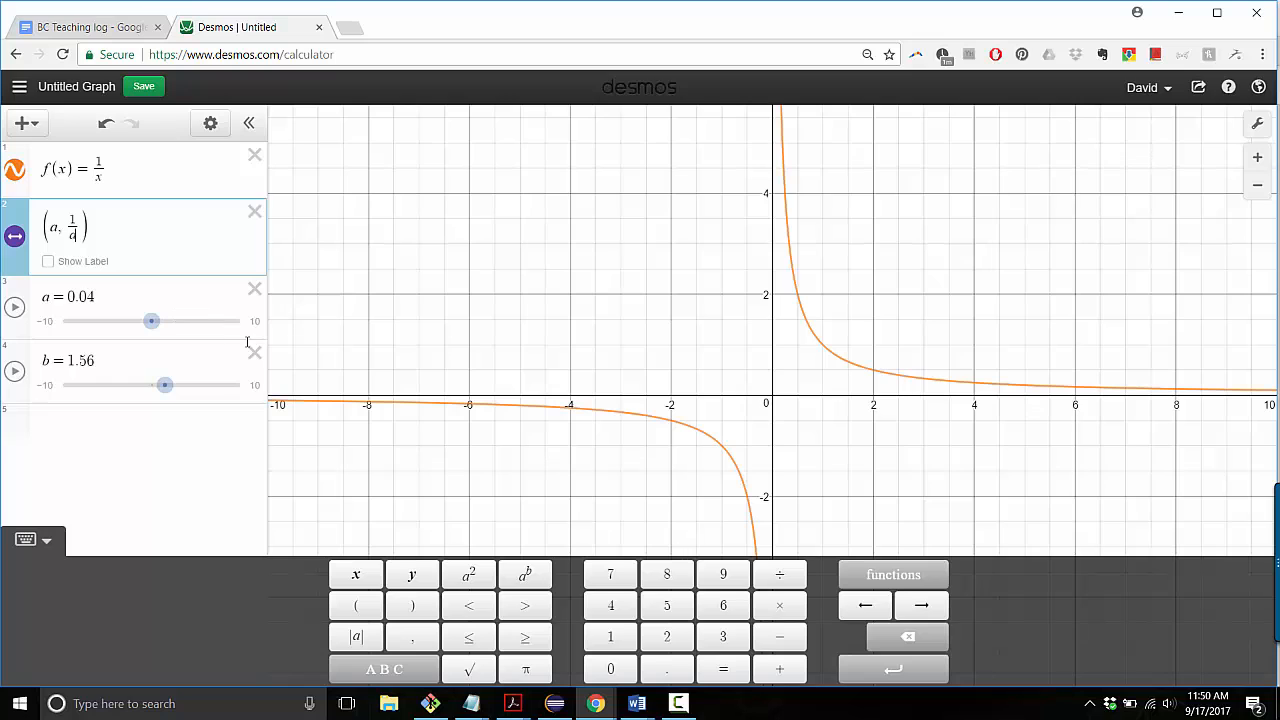
Delete the unused b slider and the stray empty row, and slide the point along the curve to about a = 1.11.
{"action": "left_click", "coordinate": [255, 354]}
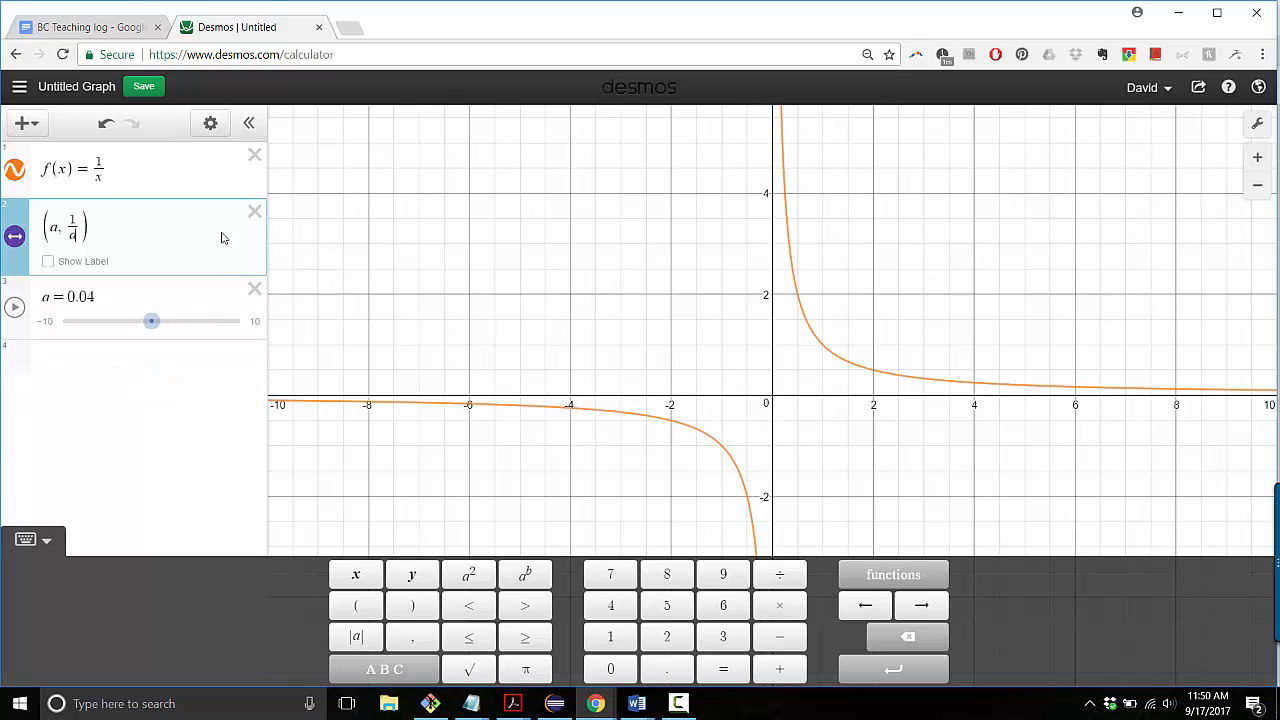
{"action": "key", "text": "Return"}
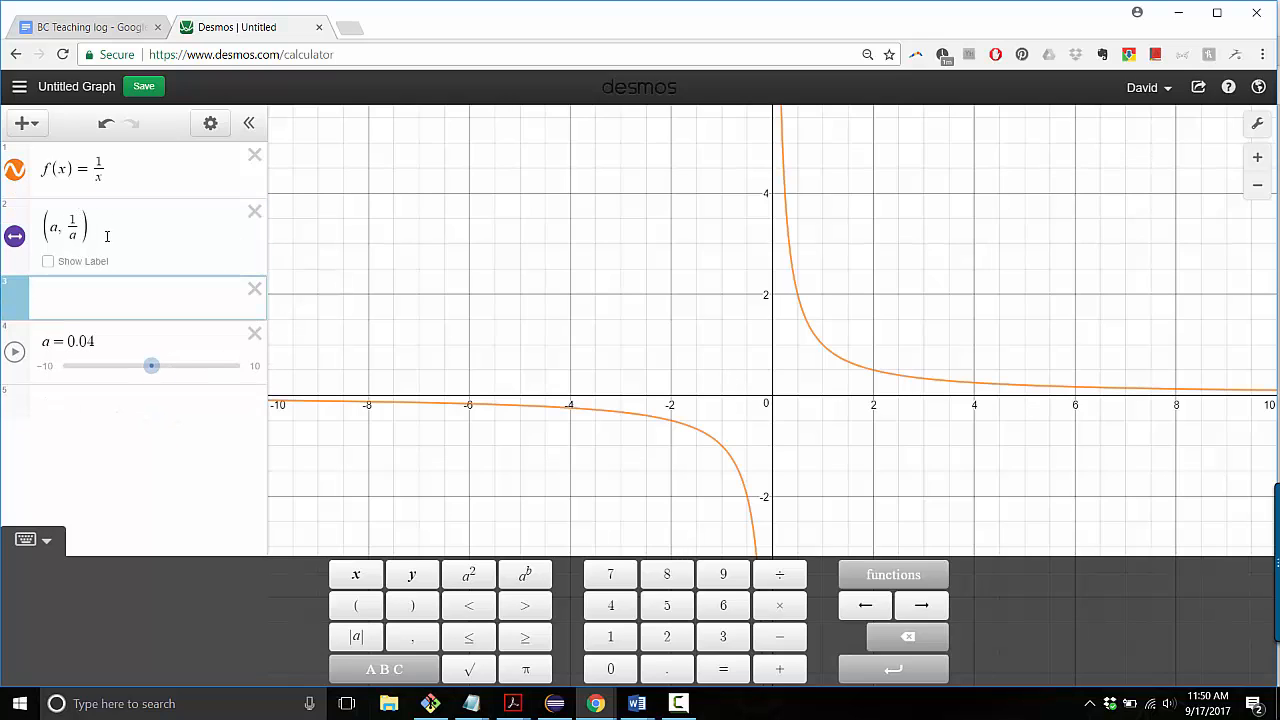
{"action": "left_click", "coordinate": [255, 289]}
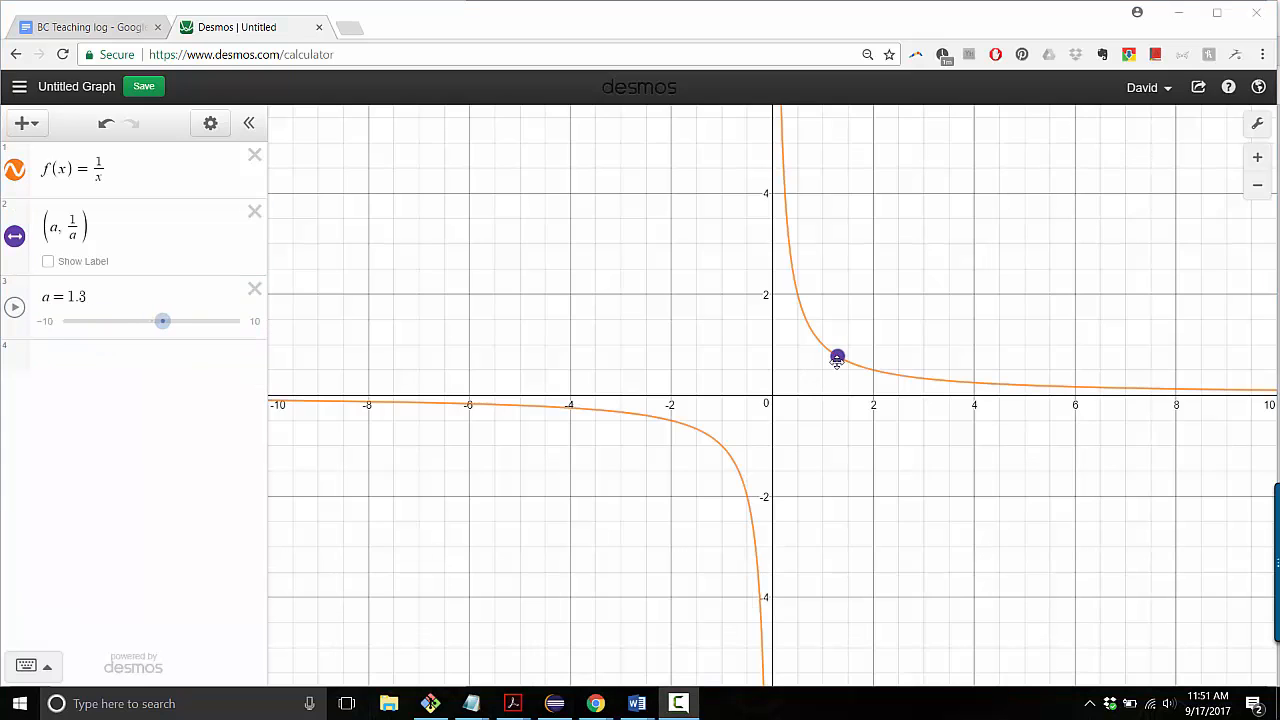
{"action": "mouse_move", "coordinate": [838, 357]}
{"action": "left_mouse_down"}
{"action": "mouse_move", "coordinate": [770, 323]}
{"action": "mouse_move", "coordinate": [862, 363]}
{"action": "mouse_move", "coordinate": [814, 363]}
{"action": "mouse_move", "coordinate": [823, 374]}
{"action": "mouse_move", "coordinate": [828, 350]}
{"action": "left_mouse_up"}
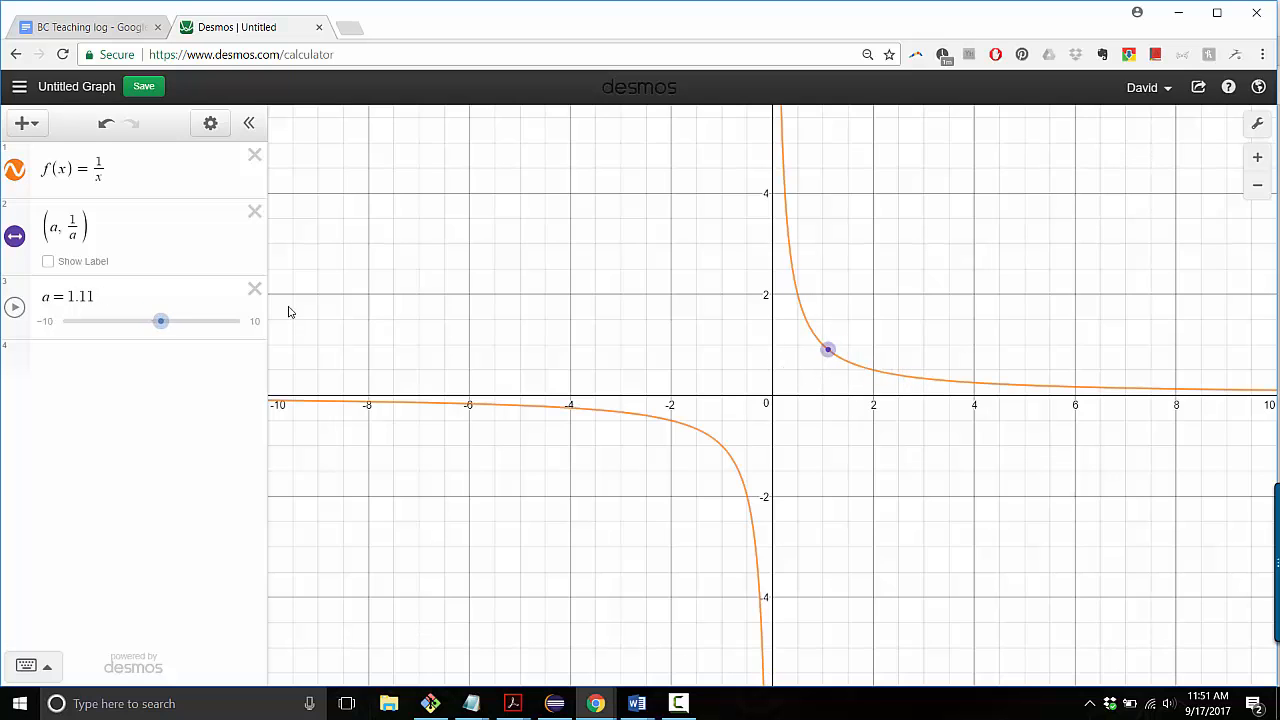
Redefine f(x) as sin(x) and move the point to about a = 1.83.
{"action": "double_click", "coordinate": [75, 226]}
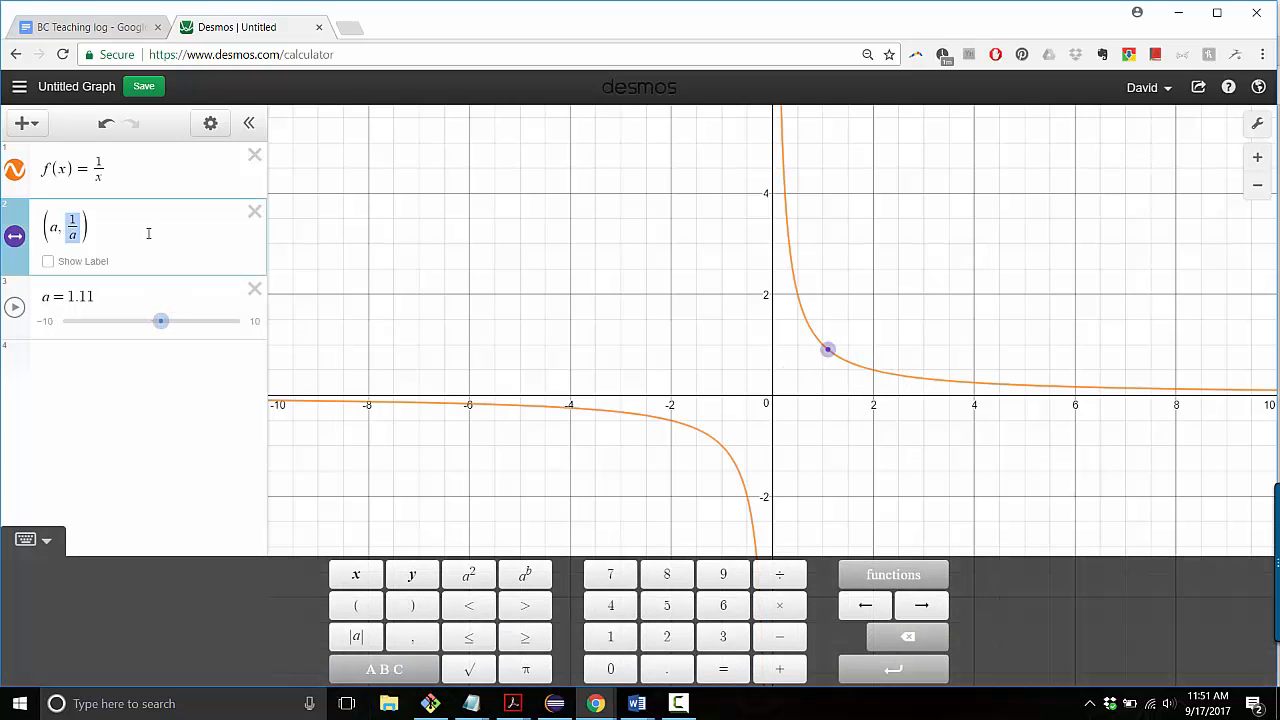
{"action": "double_click", "coordinate": [98, 166]}
{"action": "type", "text": "sin(X)"}
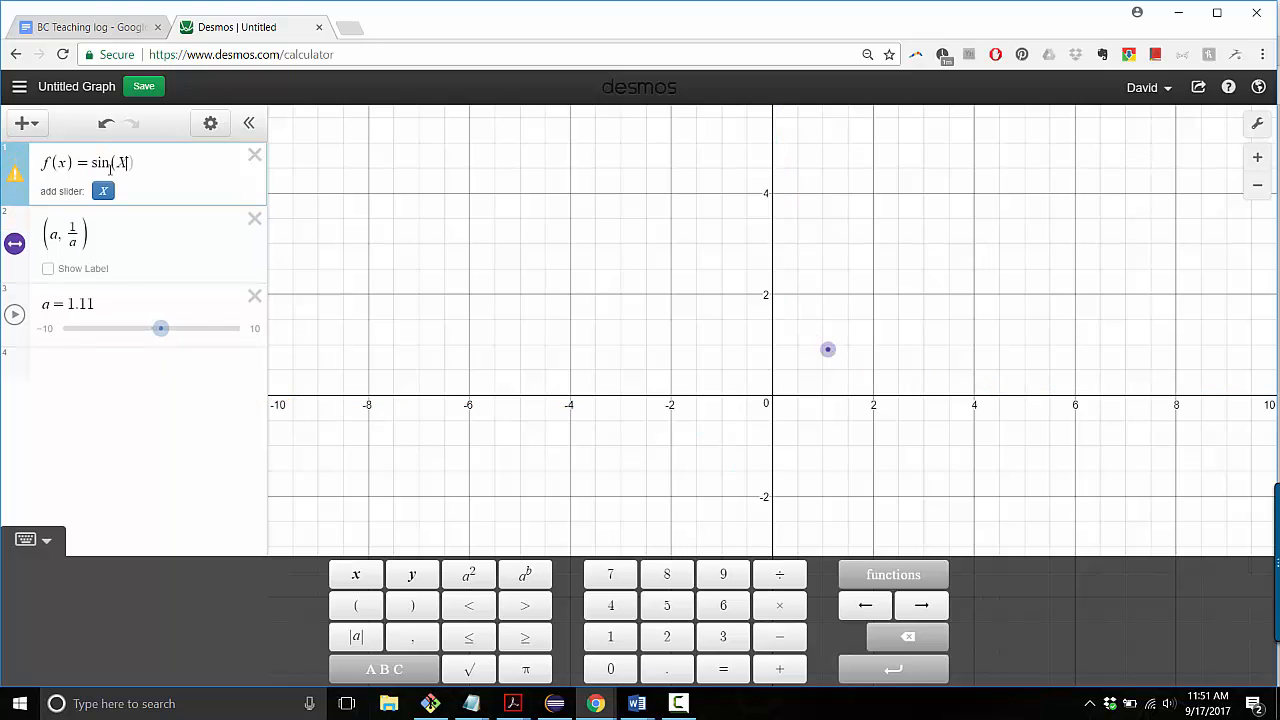
{"action": "key", "text": "Left"}
{"action": "key", "text": "BackSpace"}
{"action": "type", "text": "x"}
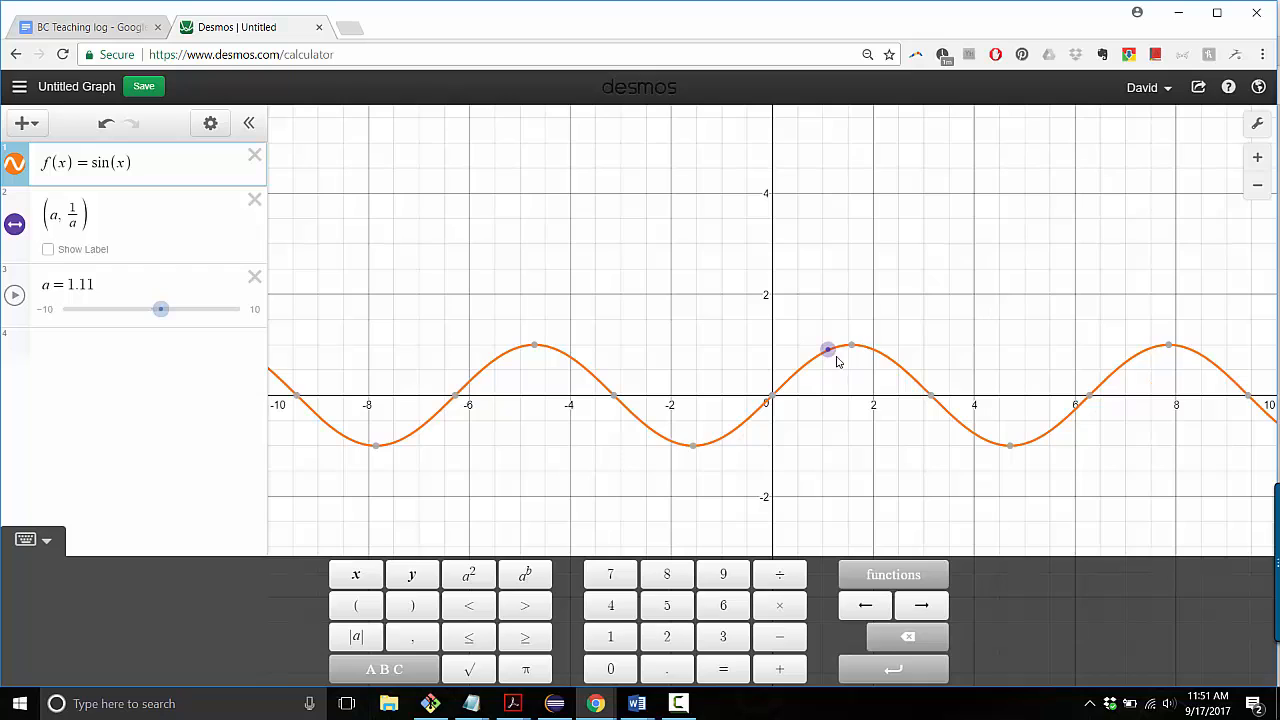
{"action": "left_click_drag", "start_coordinate": [838, 362], "coordinate": [867, 390]}
Change the point's second coordinate to f(a) and slide the point along the curve to about a = 1.7.
{"action": "left_click", "coordinate": [87, 215]}
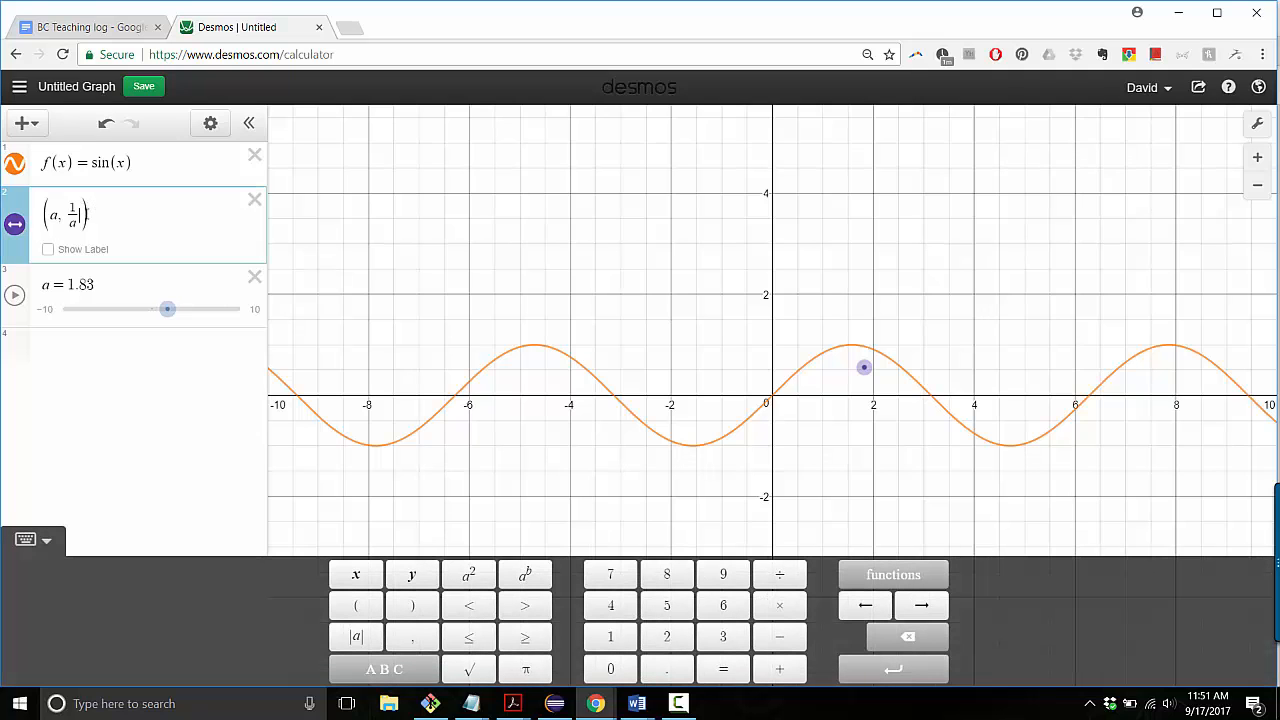
{"action": "key", "text": "BackSpace"}
{"action": "key", "text": "BackSpace"}
{"action": "type", "text": "f(a"}
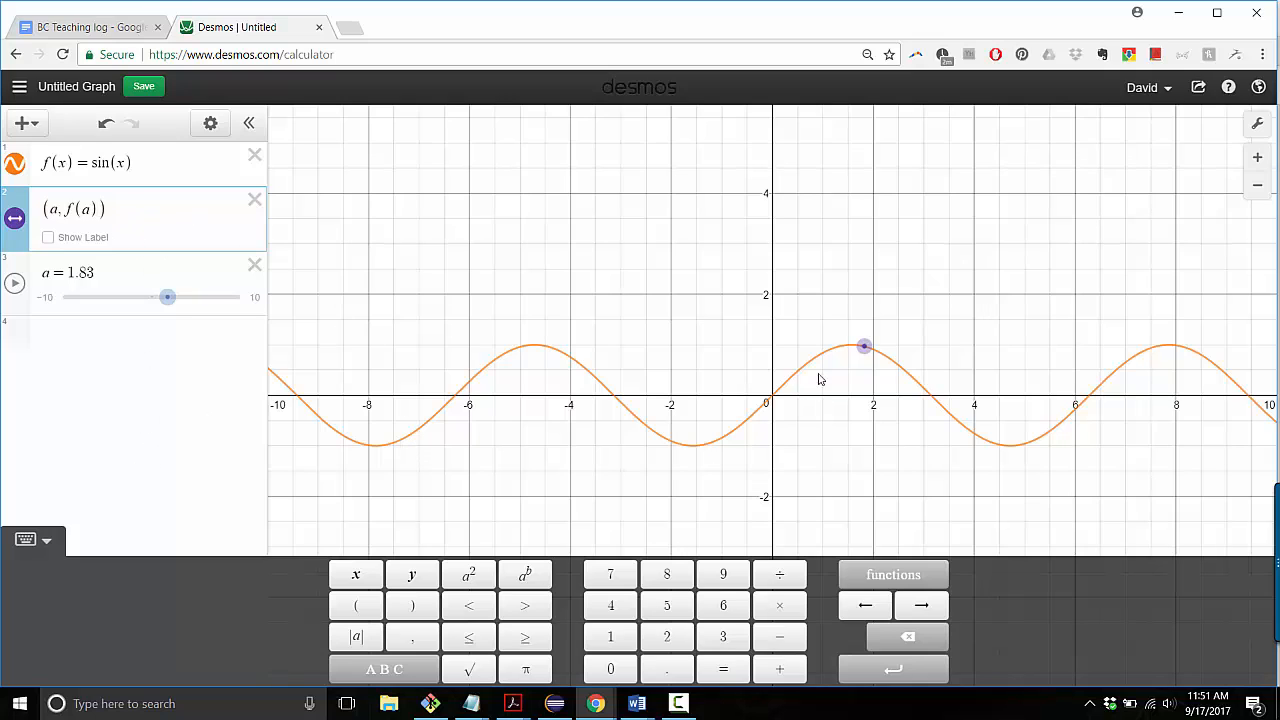
{"action": "left_click", "coordinate": [862, 345]}
{"action": "mouse_move", "coordinate": [862, 345]}
{"action": "left_mouse_down"}
{"action": "mouse_move", "coordinate": [923, 380]}
{"action": "mouse_move", "coordinate": [857, 346]}
{"action": "left_mouse_up"}
Redefine f(x) as 1/x in place of the sine function.
{"action": "left_click", "coordinate": [90, 165]}
{"action": "left_click_drag", "start_coordinate": [90, 165], "coordinate": [132, 165]}
{"action": "type", "text": "1/x"}
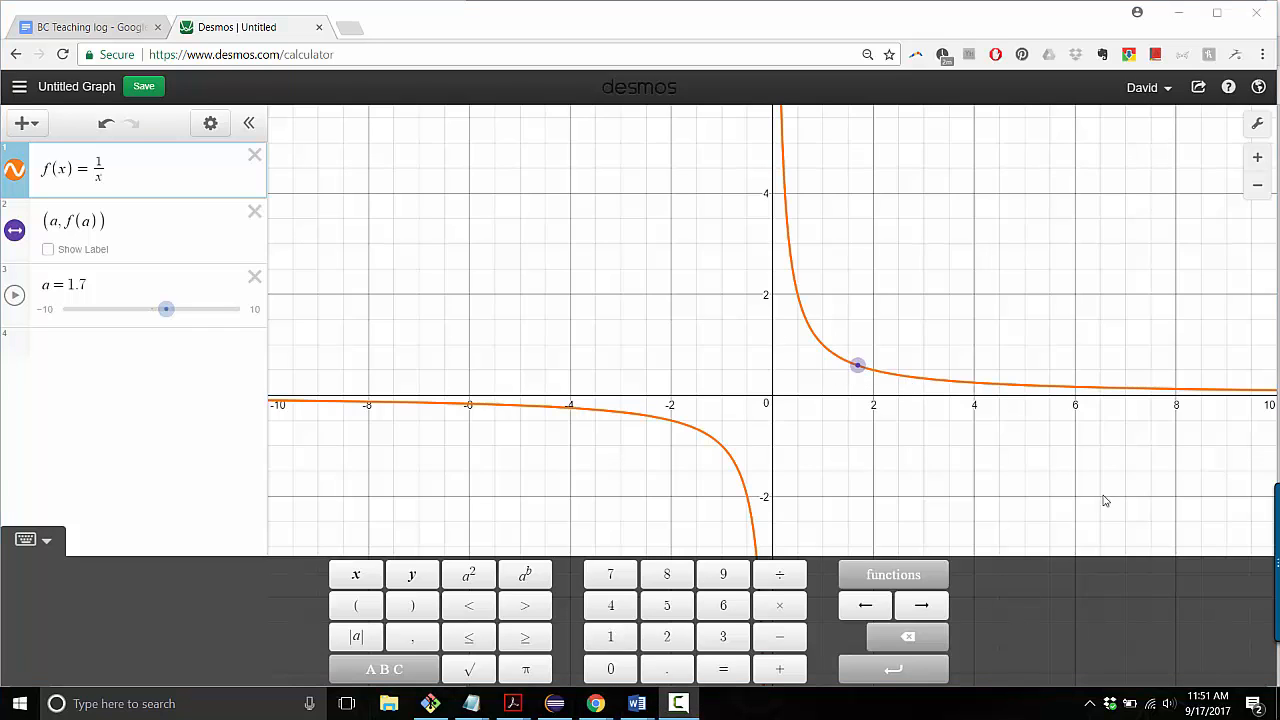
Add the derivative function g(x) = -x^(-2) directly below f(x) and hide its curve.
{"action": "left_click", "coordinate": [170, 164]}
{"action": "key", "text": "Return"}
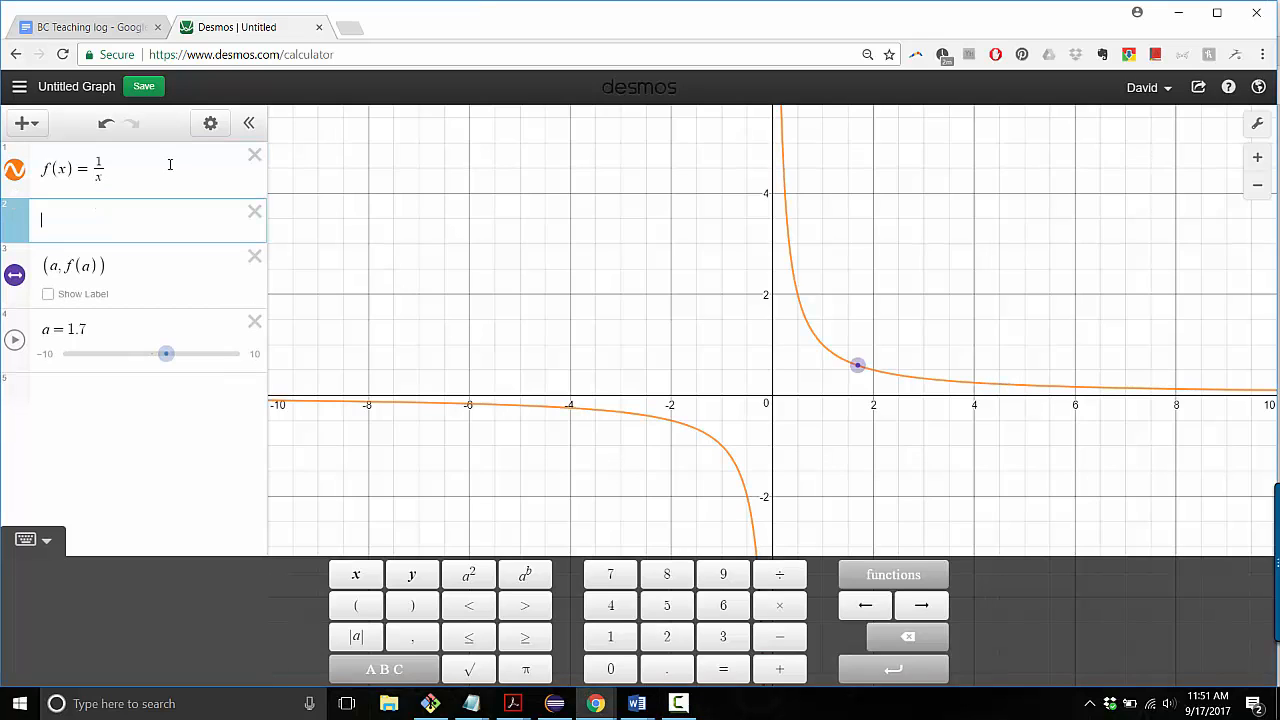
{"action": "left_click_drag", "start_coordinate": [97, 170], "coordinate": [118, 168]}
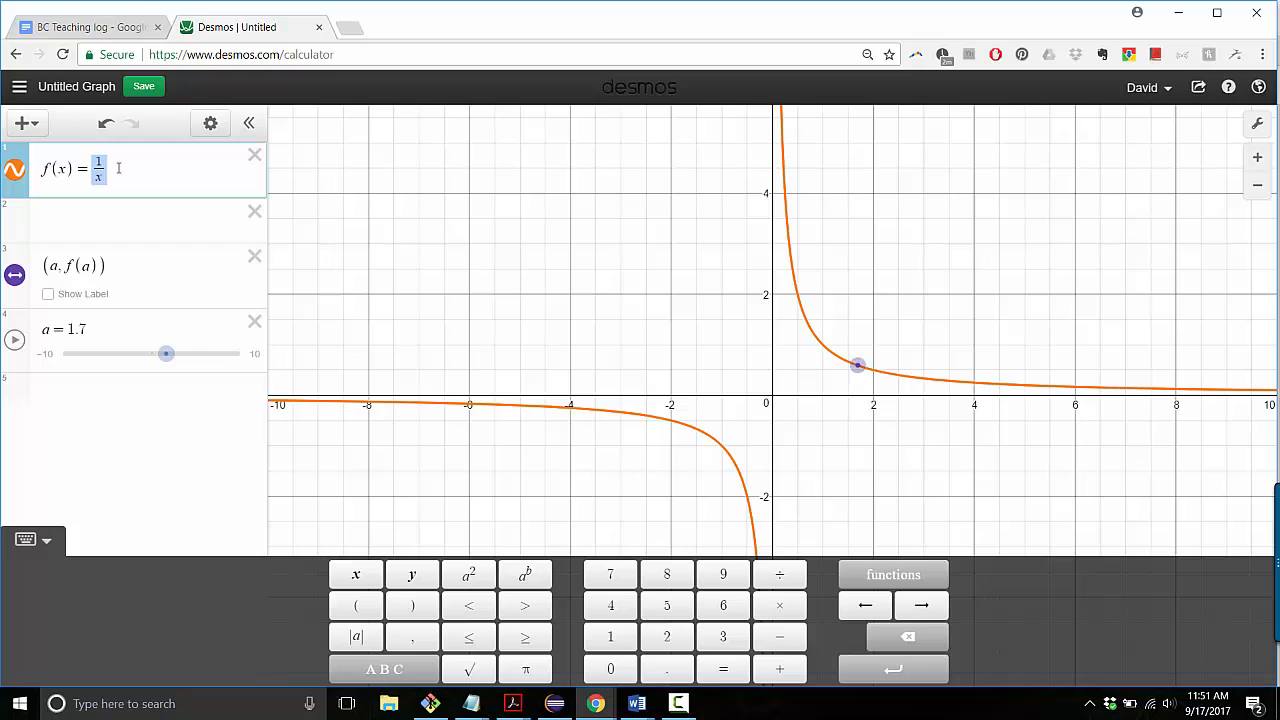
{"action": "left_click", "coordinate": [118, 214]}
{"action": "type", "text": "g("}
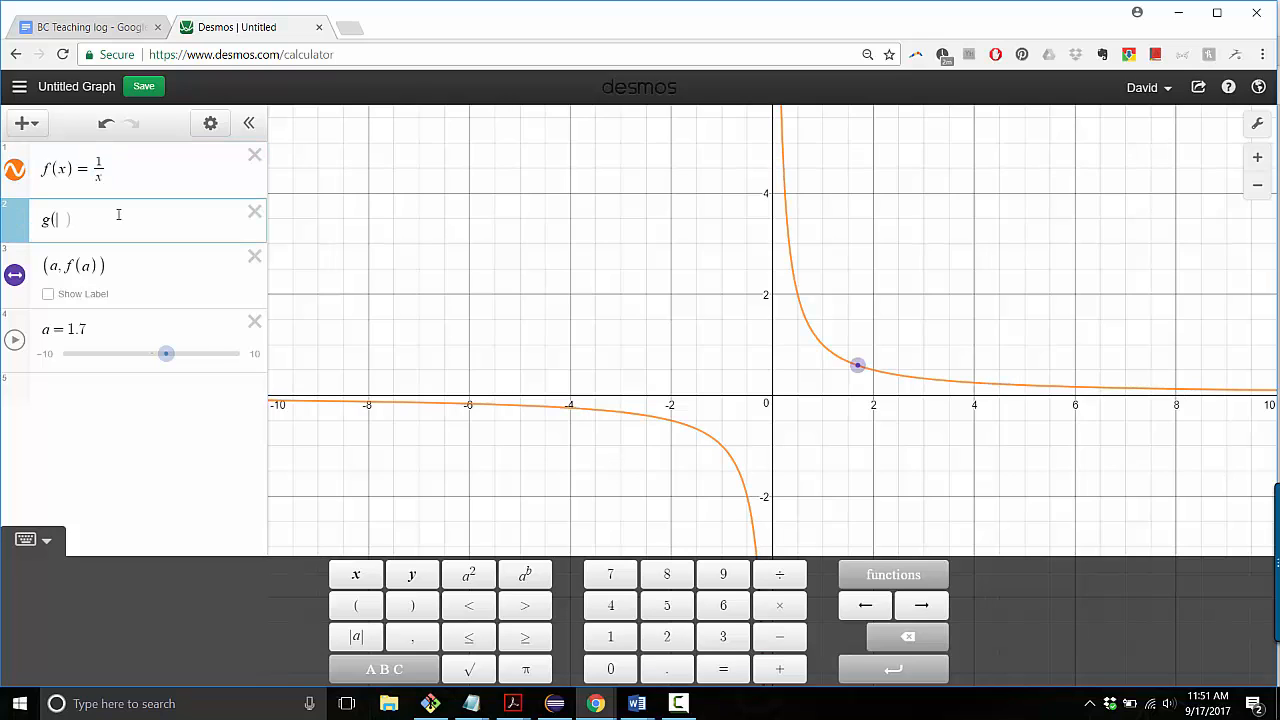
{"action": "type", "text": "x) = -x("}
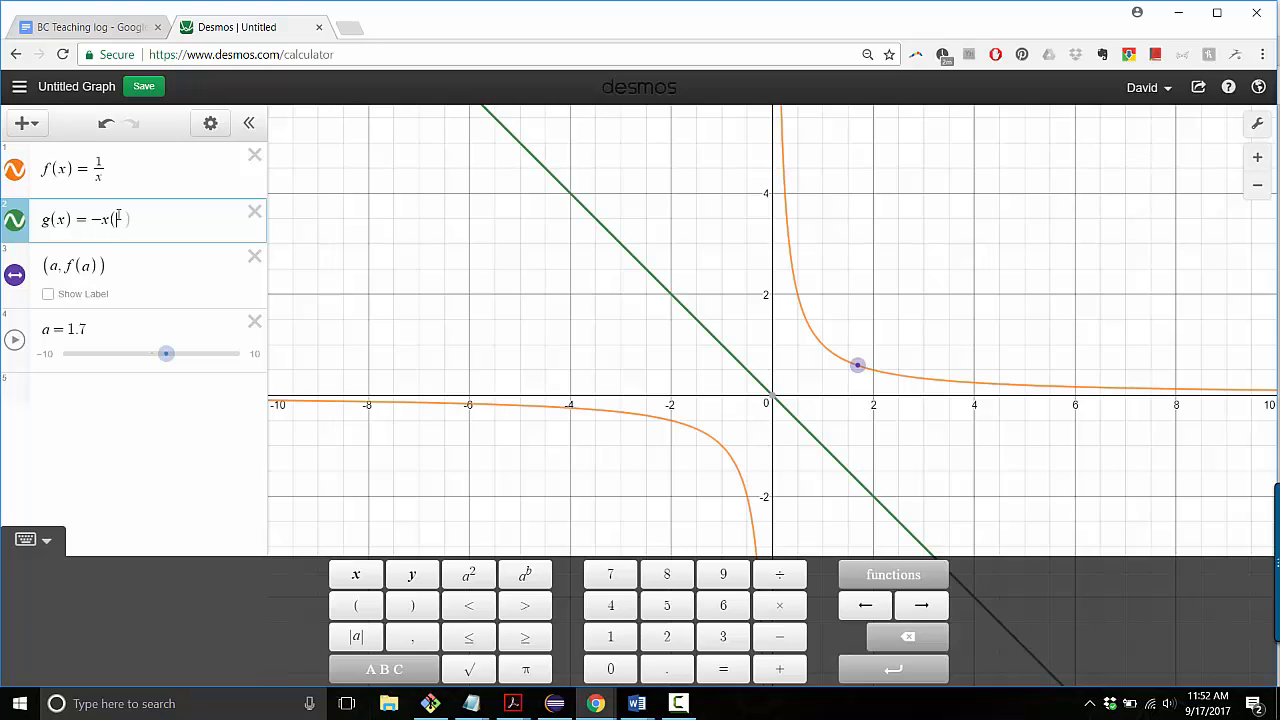
{"action": "key", "text": "BackSpace"}
{"action": "type", "text": "^(-2"}
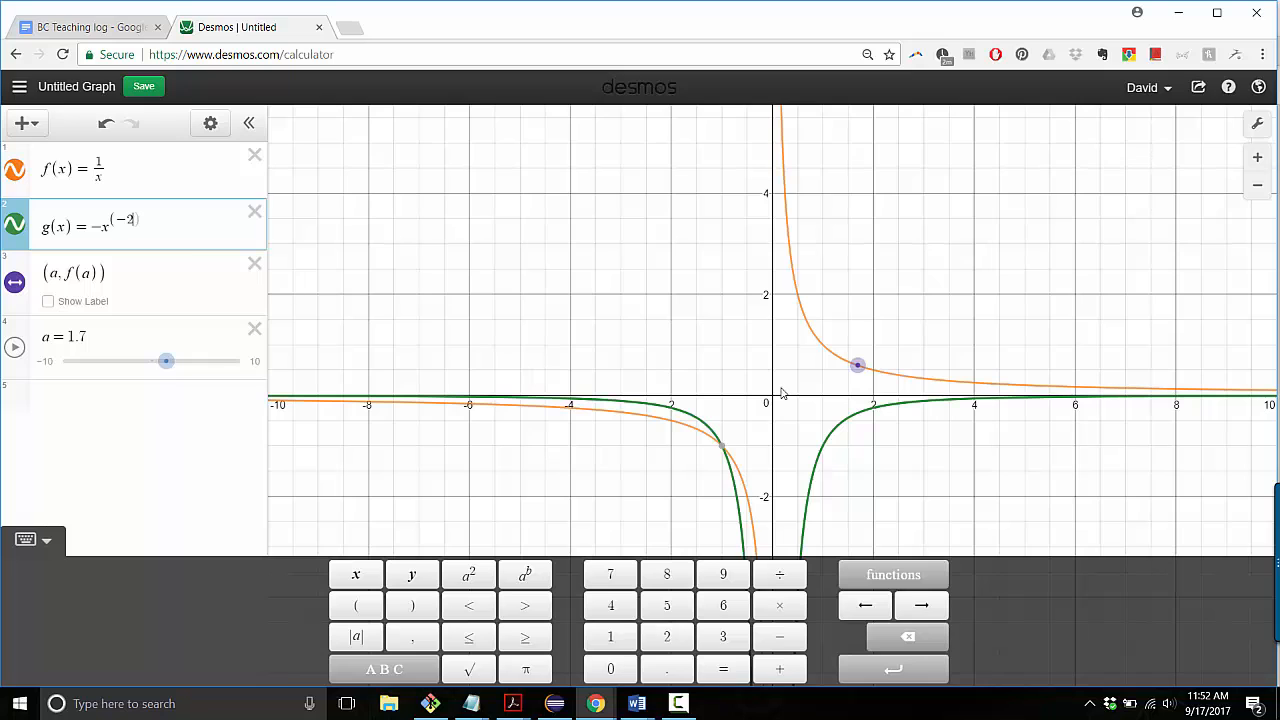
{"action": "left_click", "coordinate": [14, 225]}
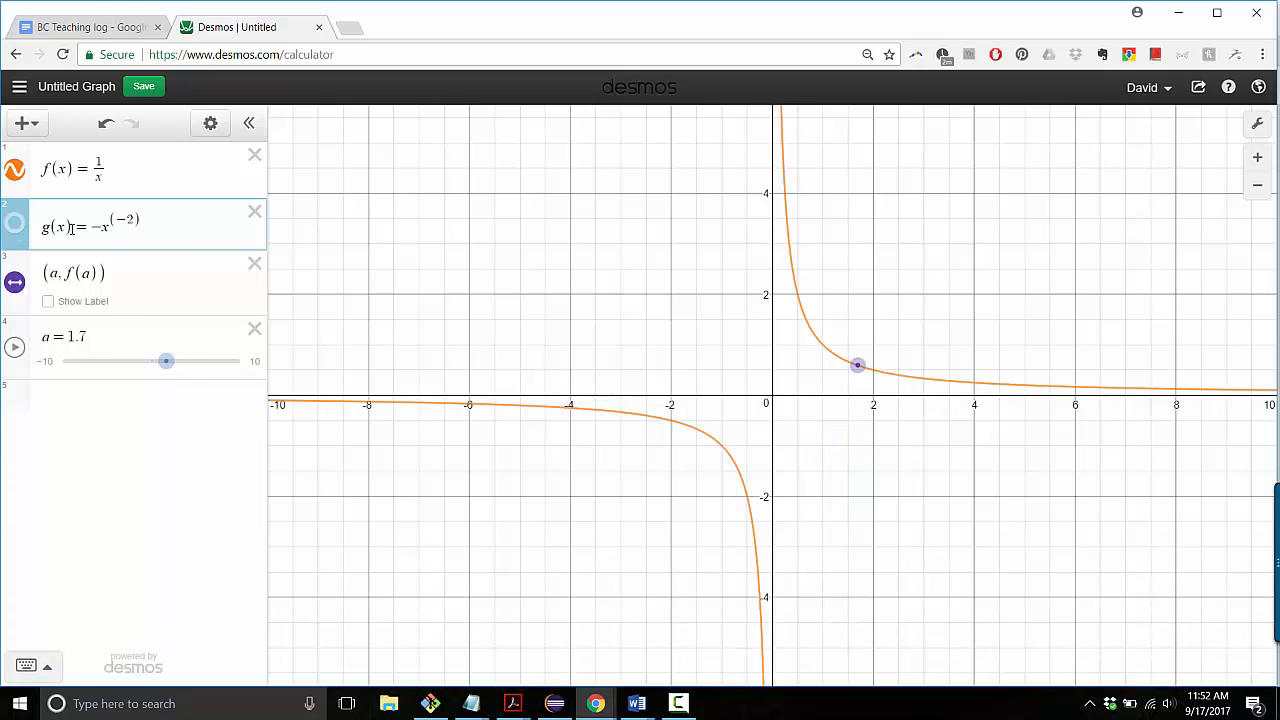
{"action": "left_click_drag", "start_coordinate": [39, 233], "coordinate": [67, 232]}
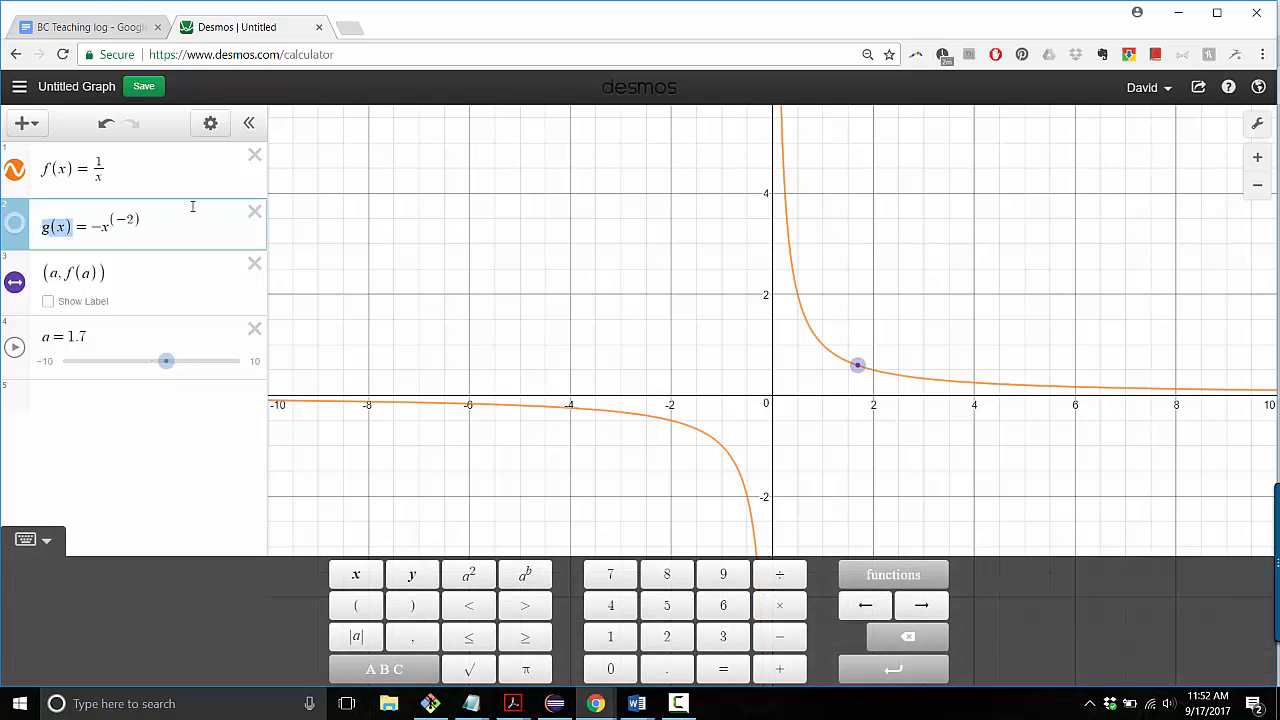
Add the tangent line y - f(a) = g(a)(x - a) below f(x) and move the point to about a = 1.32.
{"action": "left_click", "coordinate": [171, 178]}
{"action": "key", "text": "Return"}
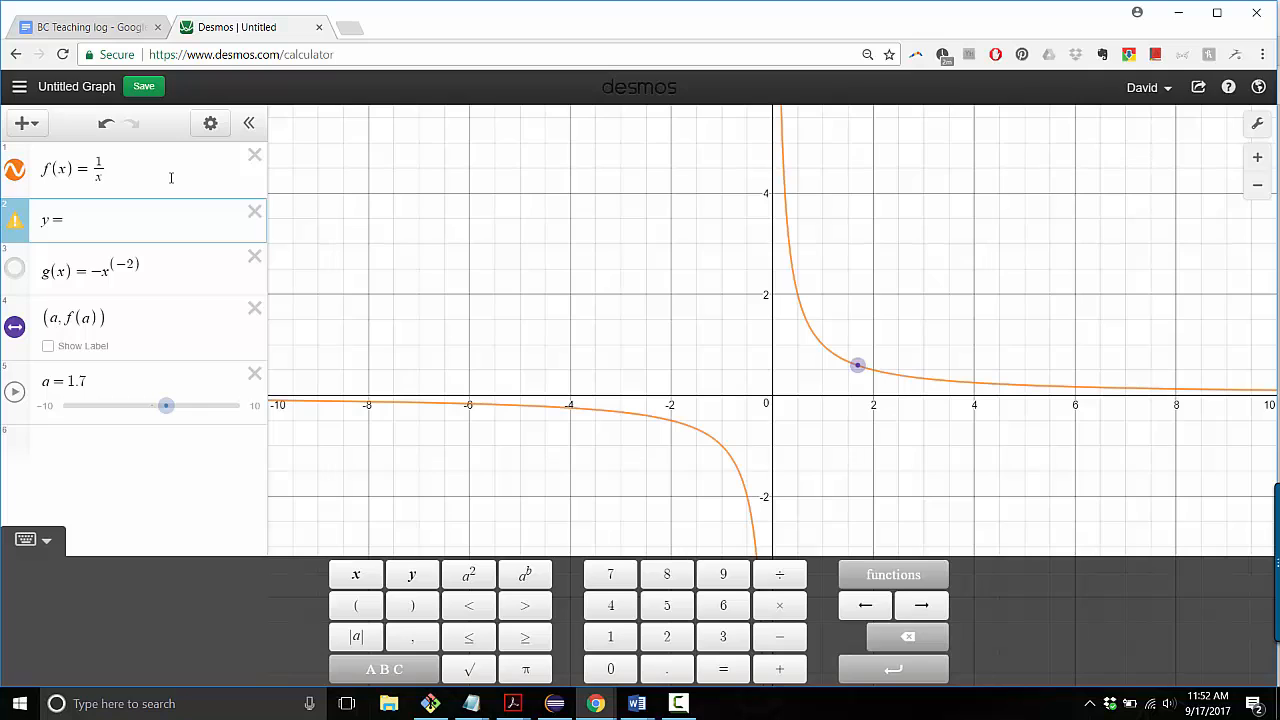
{"action": "key", "text": "BackSpace"}
{"action": "type", "text": "-f(a"}
{"action": "left_click_drag", "start_coordinate": [73, 224], "coordinate": [106, 223]}
{"action": "left_click", "coordinate": [87, 221]}
{"action": "type", "text": "a) "}
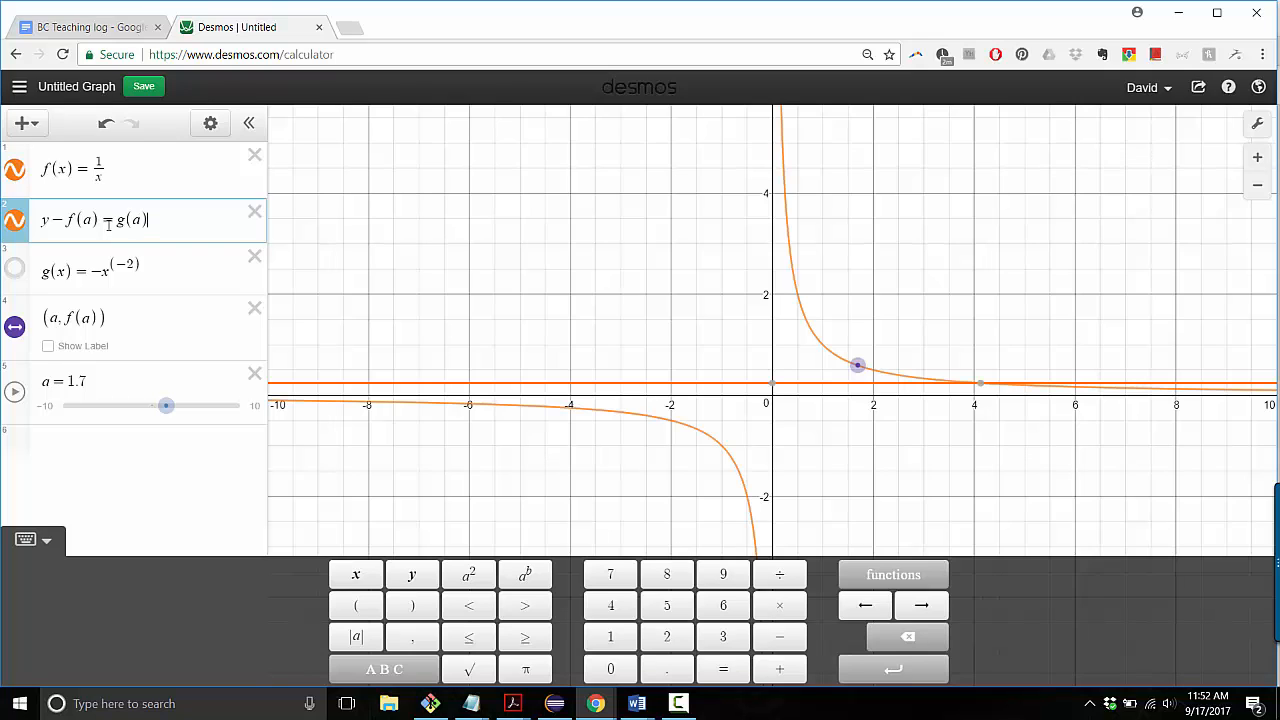
{"action": "type", "text": "(x-a"}
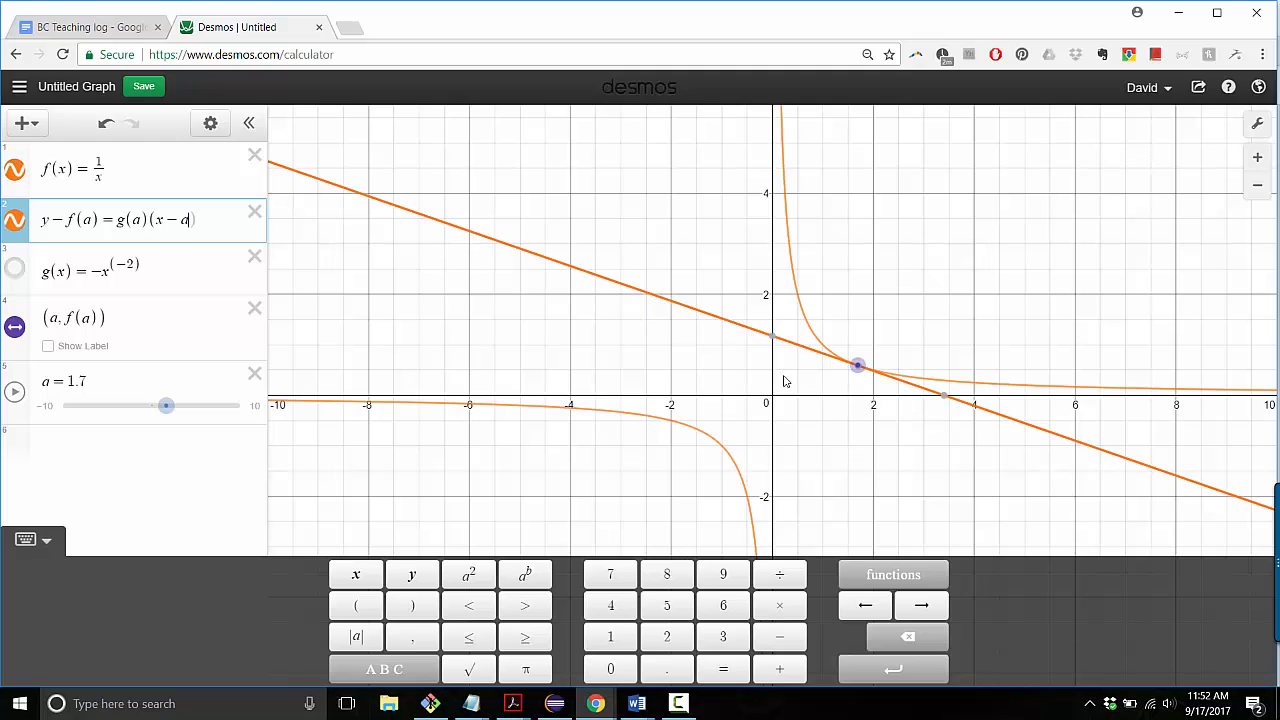
{"action": "mouse_move", "coordinate": [857, 365]}
{"action": "left_mouse_down"}
{"action": "mouse_move", "coordinate": [814, 317]}
{"action": "mouse_move", "coordinate": [906, 351]}
{"action": "mouse_move", "coordinate": [814, 320]}
{"action": "mouse_move", "coordinate": [871, 346]}
{"action": "mouse_move", "coordinate": [840, 340]}
{"action": "mouse_move", "coordinate": [838, 352]}
{"action": "left_mouse_up"}
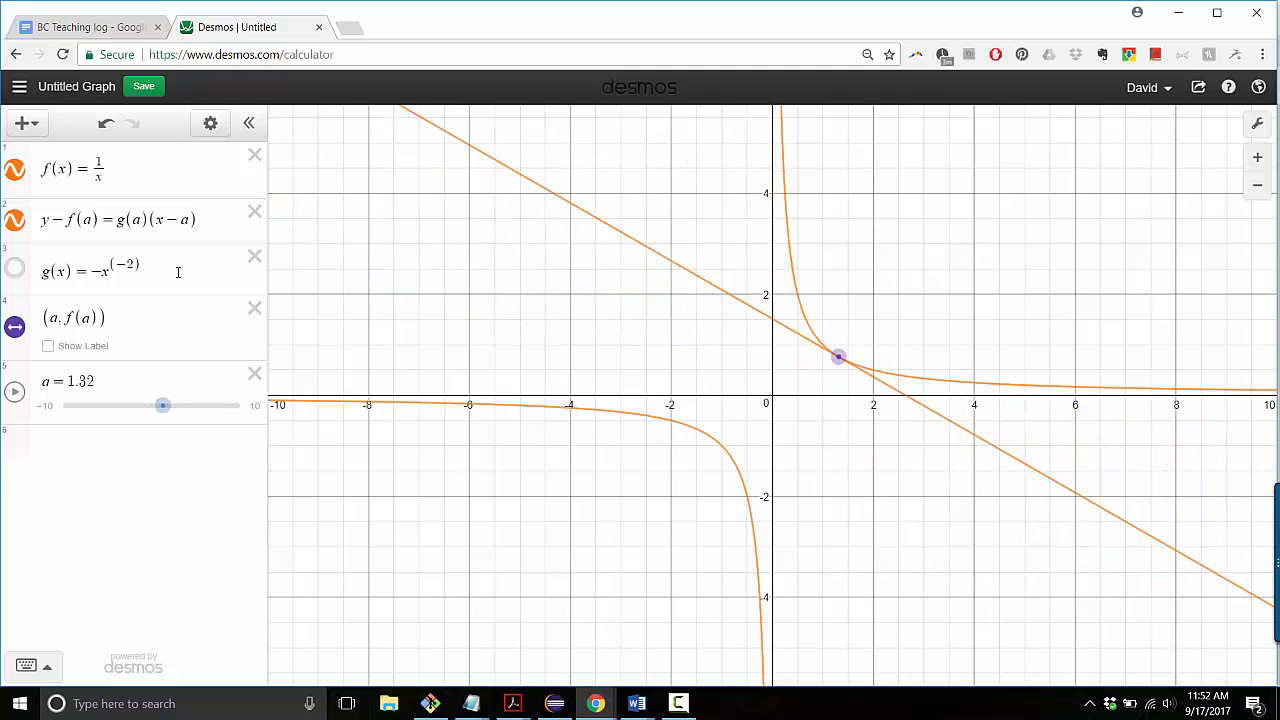
Redefine g(x) as f'(x) instead of the explicit power expression.
{"action": "left_click", "coordinate": [178, 272]}
{"action": "left_click_drag", "start_coordinate": [172, 270], "coordinate": [38, 254]}
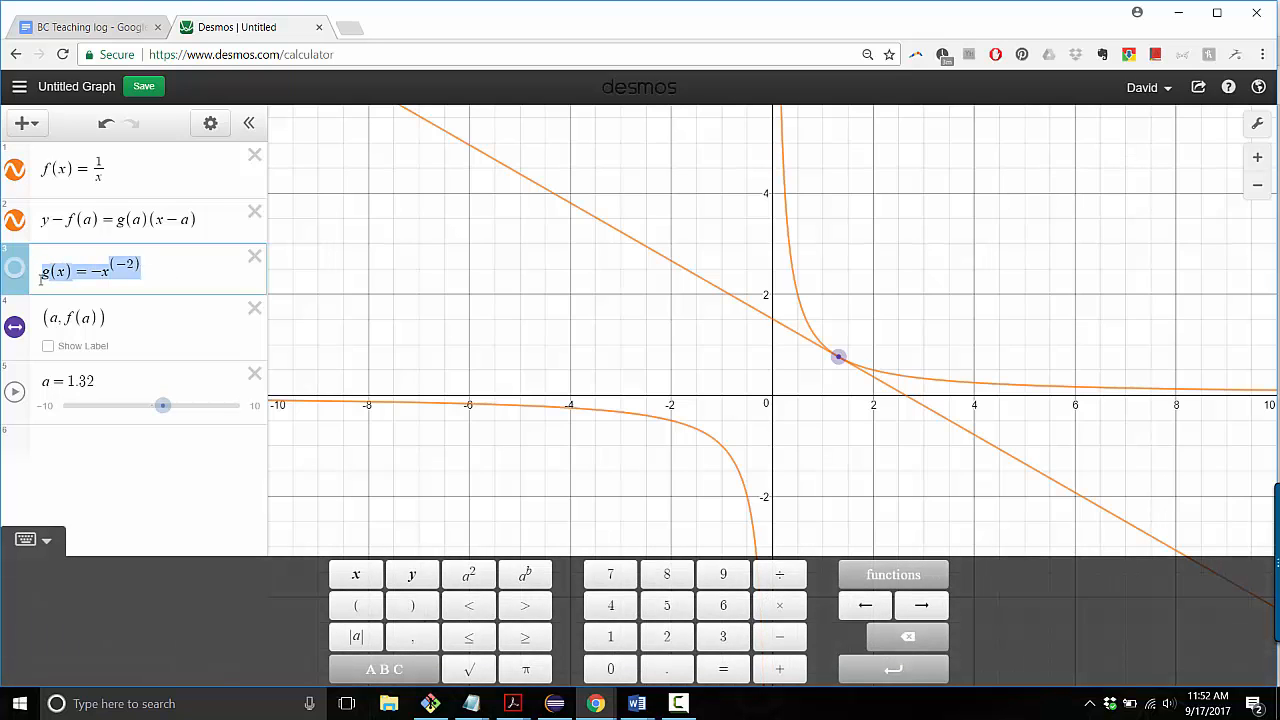
{"action": "left_click_drag", "start_coordinate": [89, 271], "coordinate": [143, 273]}
{"action": "type", "text": "f"}
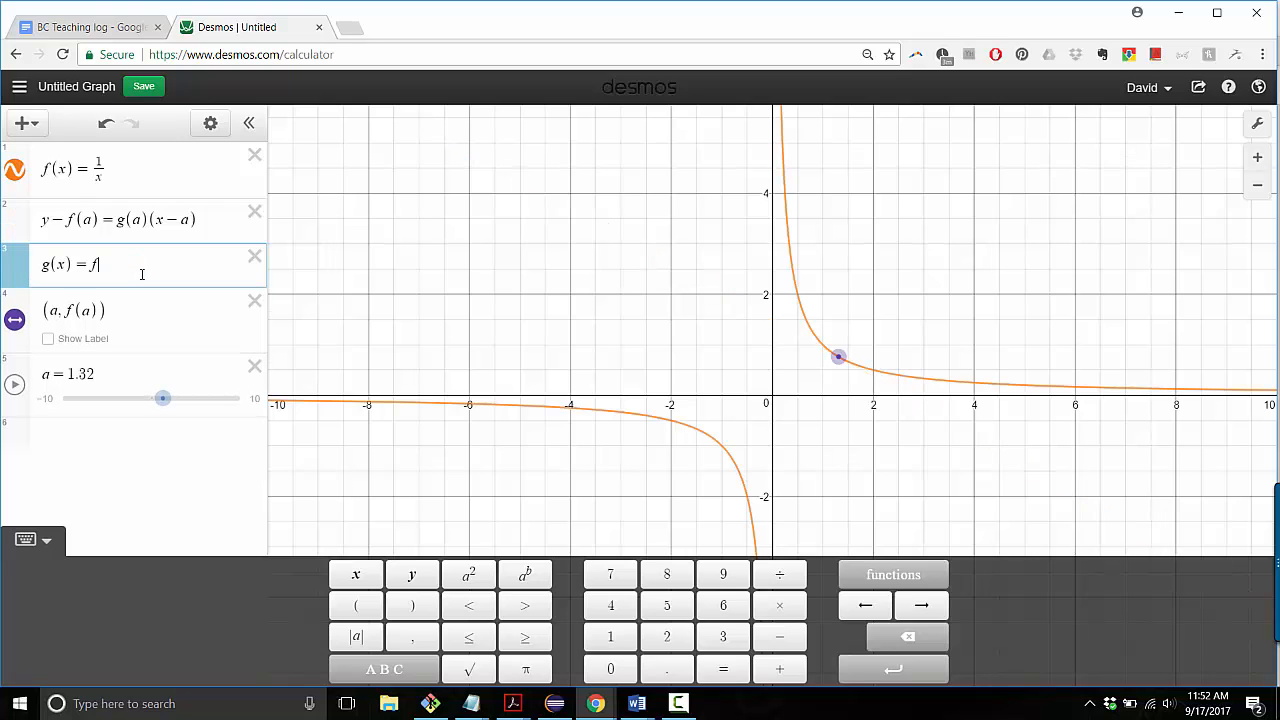
{"action": "type", "text": "'(x"}
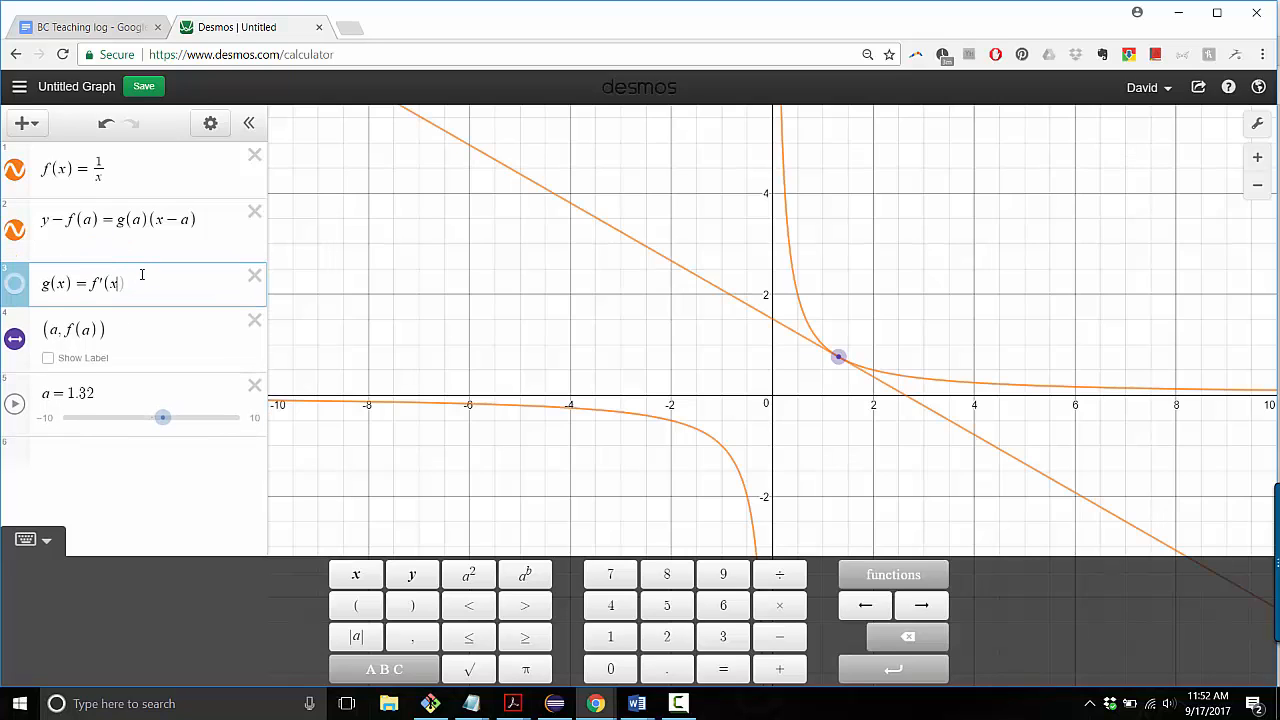
{"action": "type", "text": ")"}
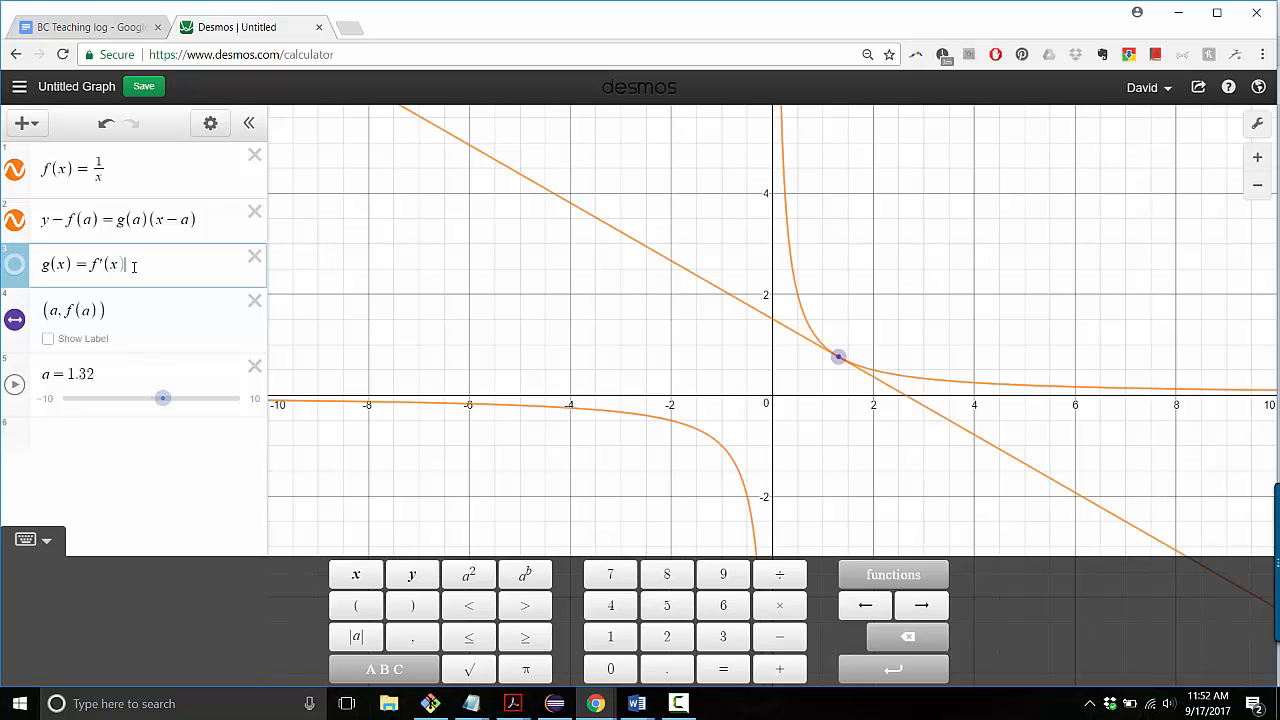
Move the tangent point to about a = 1.28 and delete the g(x) expression.
{"action": "mouse_move", "coordinate": [838, 356]}
{"action": "left_mouse_down"}
{"action": "mouse_move", "coordinate": [797, 341]}
{"action": "mouse_move", "coordinate": [874, 368]}
{"action": "mouse_move", "coordinate": [836, 355]}
{"action": "left_mouse_up"}
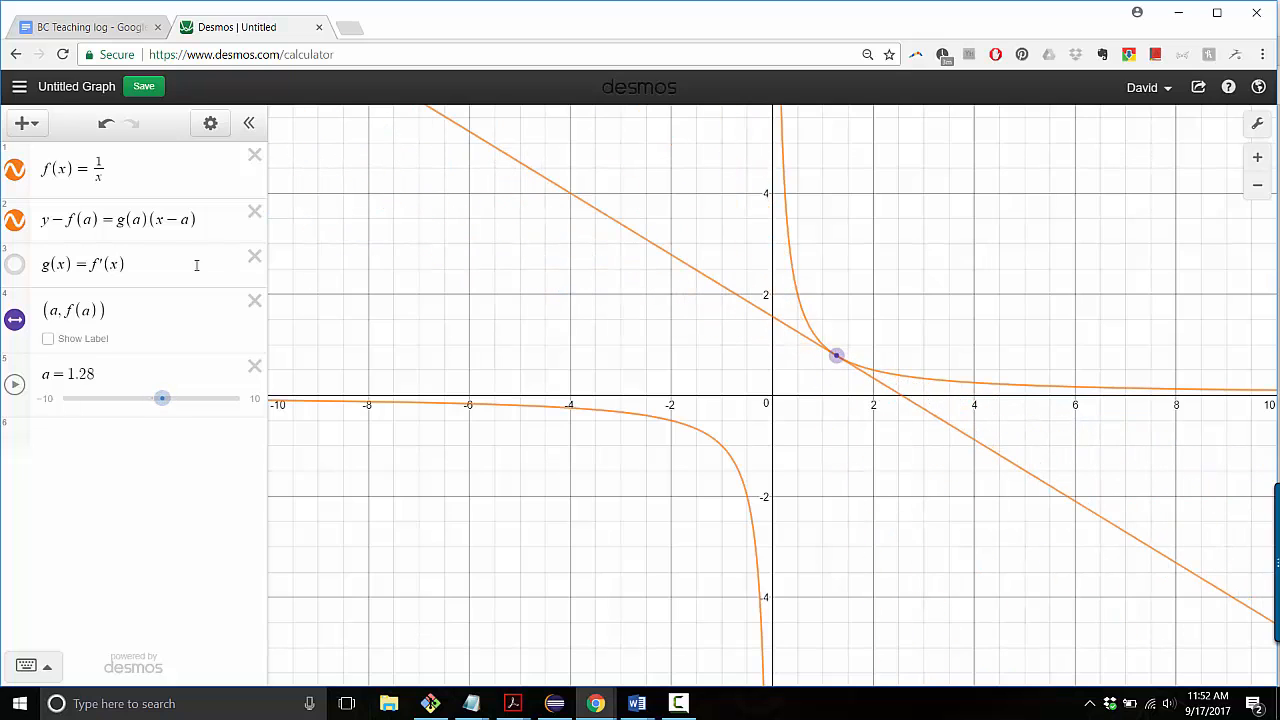
{"action": "left_click", "coordinate": [150, 265]}
{"action": "left_click_drag", "start_coordinate": [93, 265], "coordinate": [137, 265]}
{"action": "left_click", "coordinate": [254, 257]}
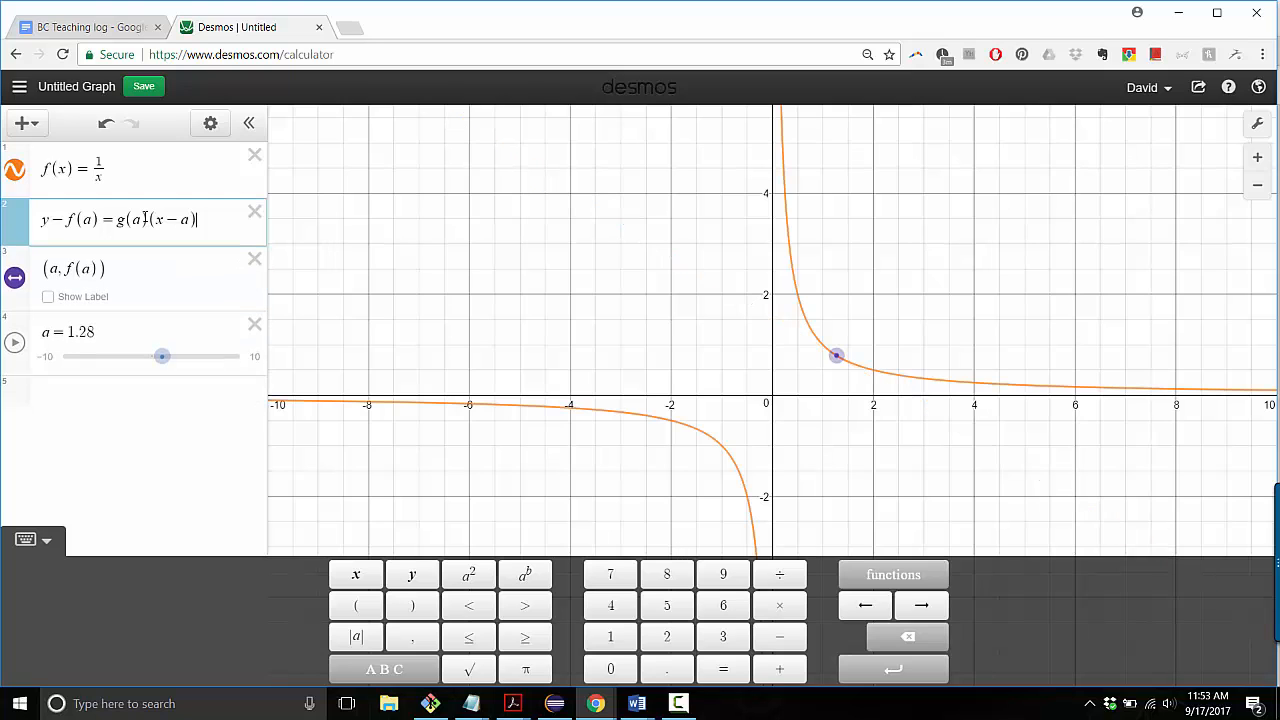
Replace g(a) with f'(a) in the tangent line equation and restrict the line with {x>0}.
{"action": "left_click", "coordinate": [118, 219]}
{"action": "key", "text": "BackSpace"}
{"action": "type", "text": "f'"}
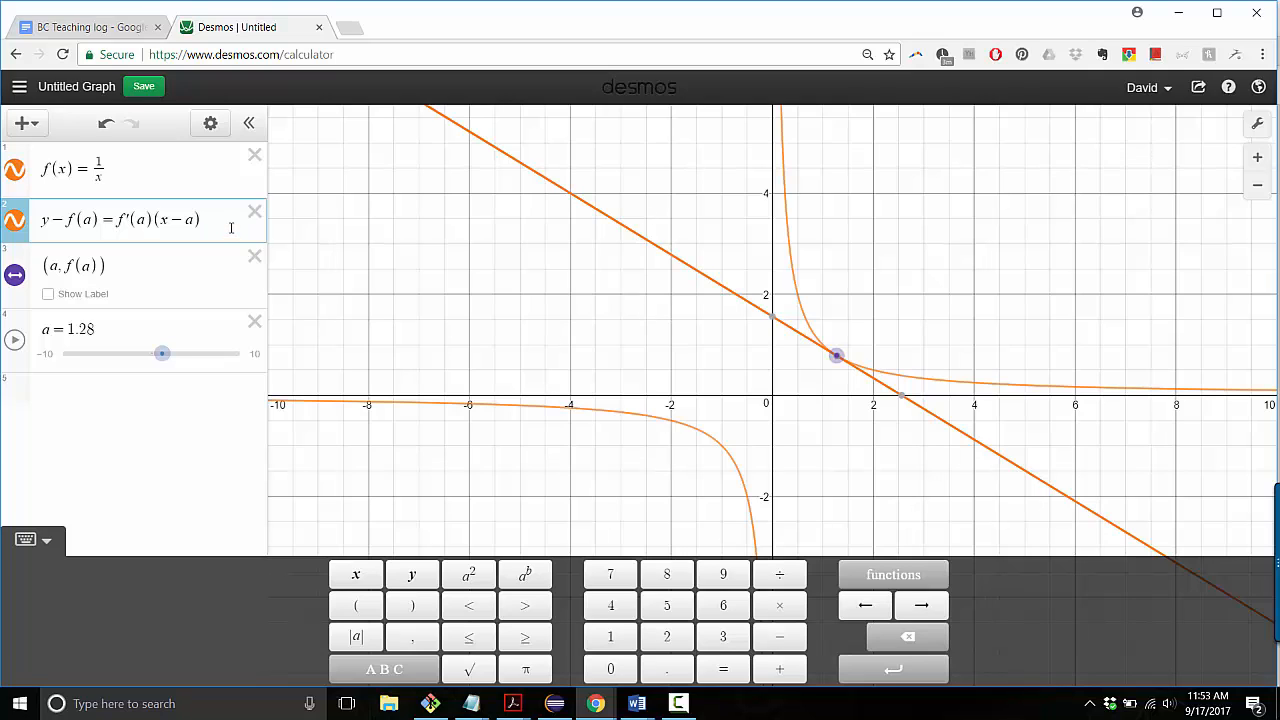
{"action": "type", "text": "{x>0"}
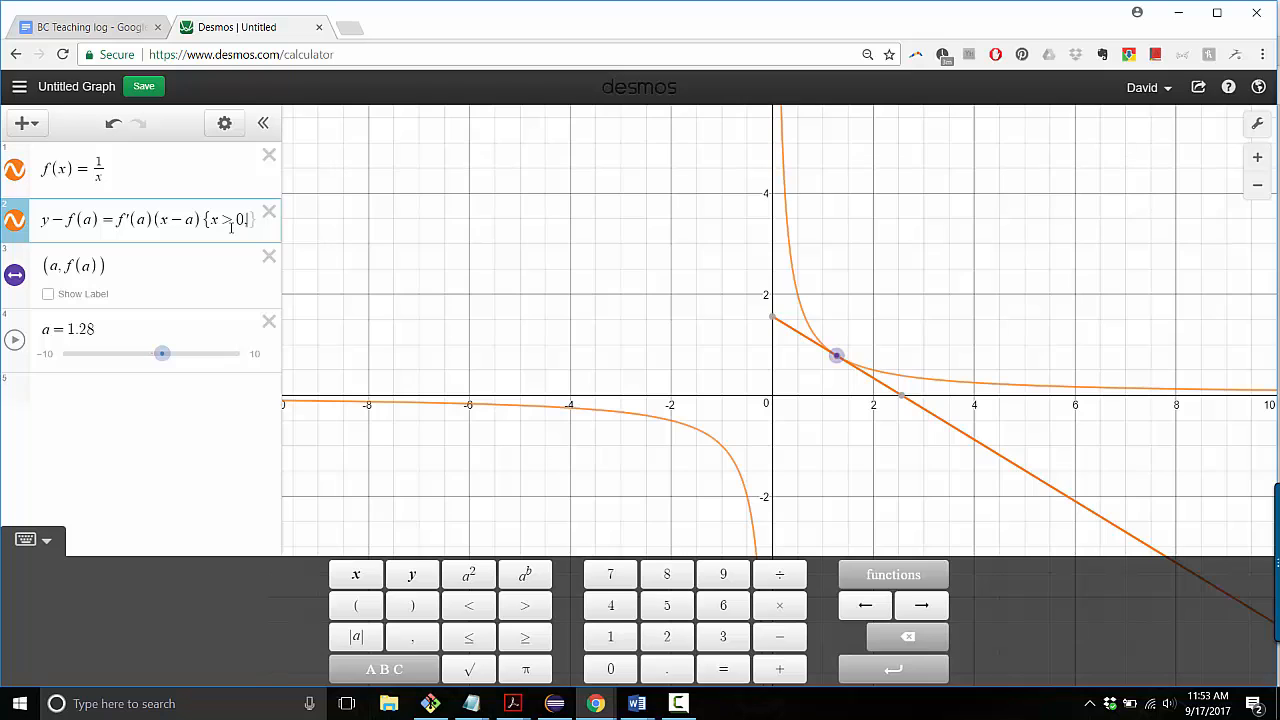
{"action": "type", "text": ",y>0"}
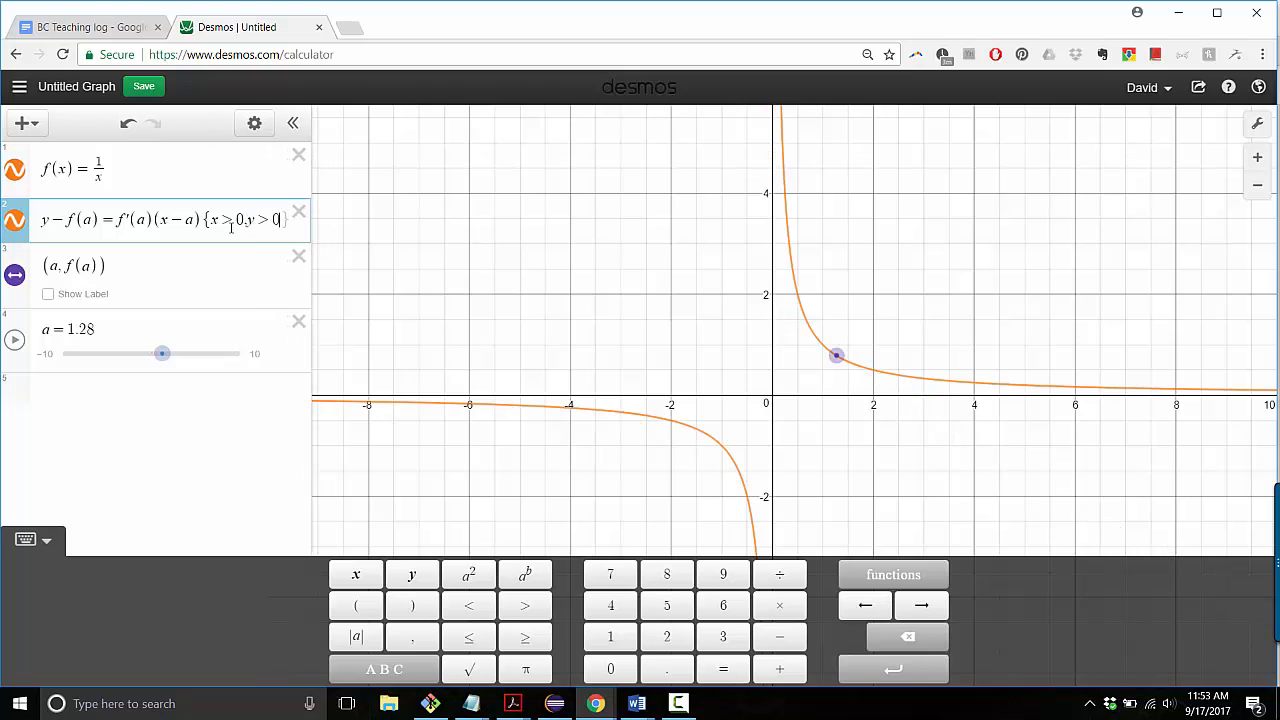
{"action": "key", "text": "BackSpace"}
{"action": "key", "text": "BackSpace"}
{"action": "key", "text": "BackSpace"}
{"action": "key", "text": "BackSpace"}
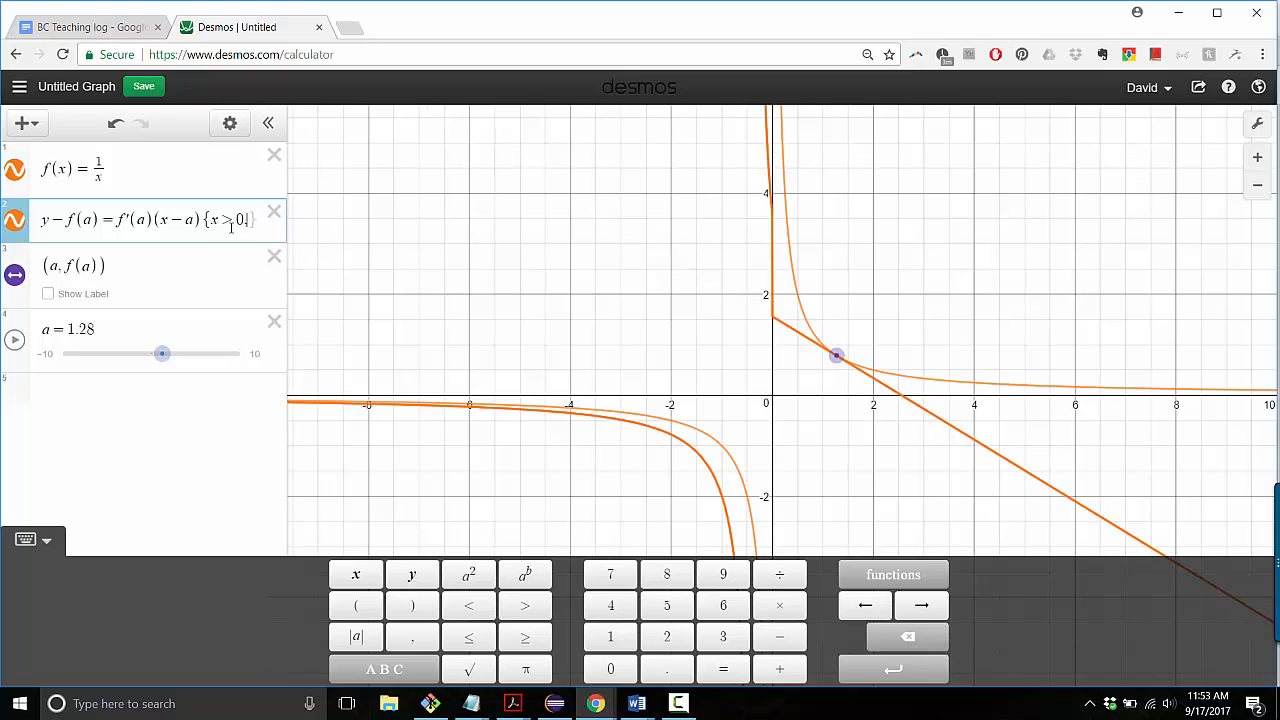
Add a separate {y>0} restriction to the tangent line and move the point to about a = 2.05.
{"action": "type", "text": "{"}
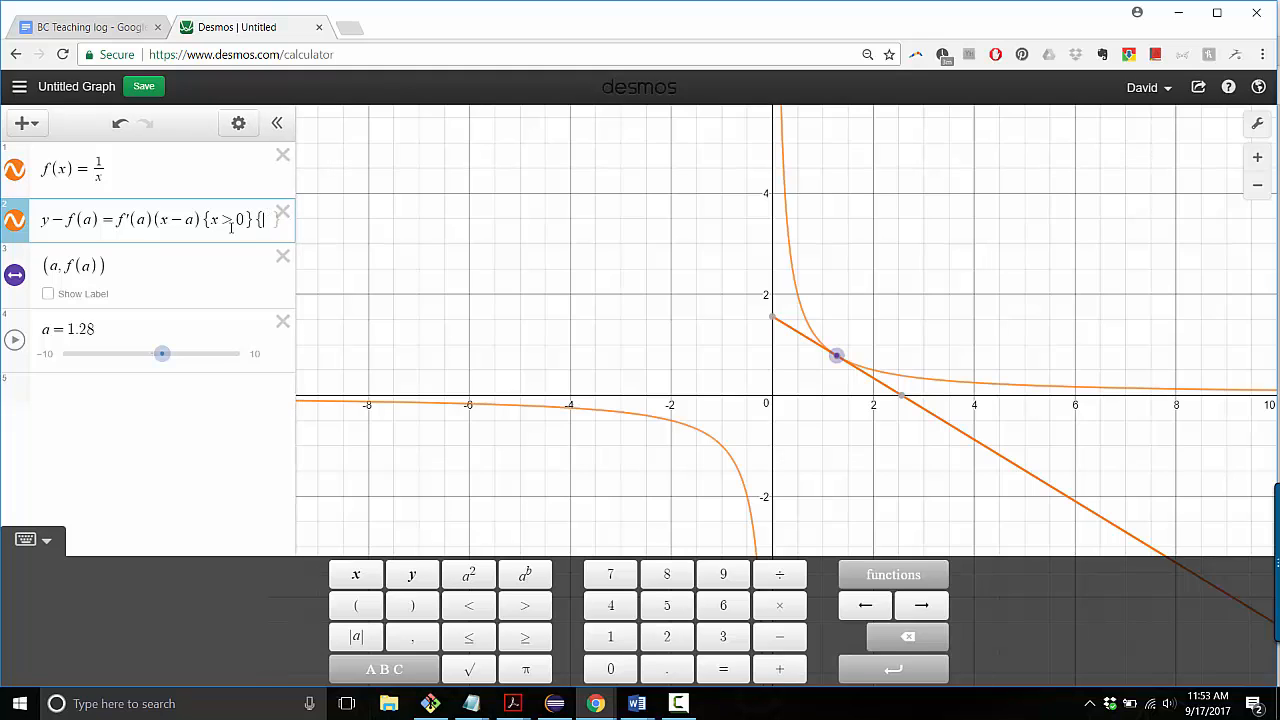
{"action": "type", "text": "y>"}
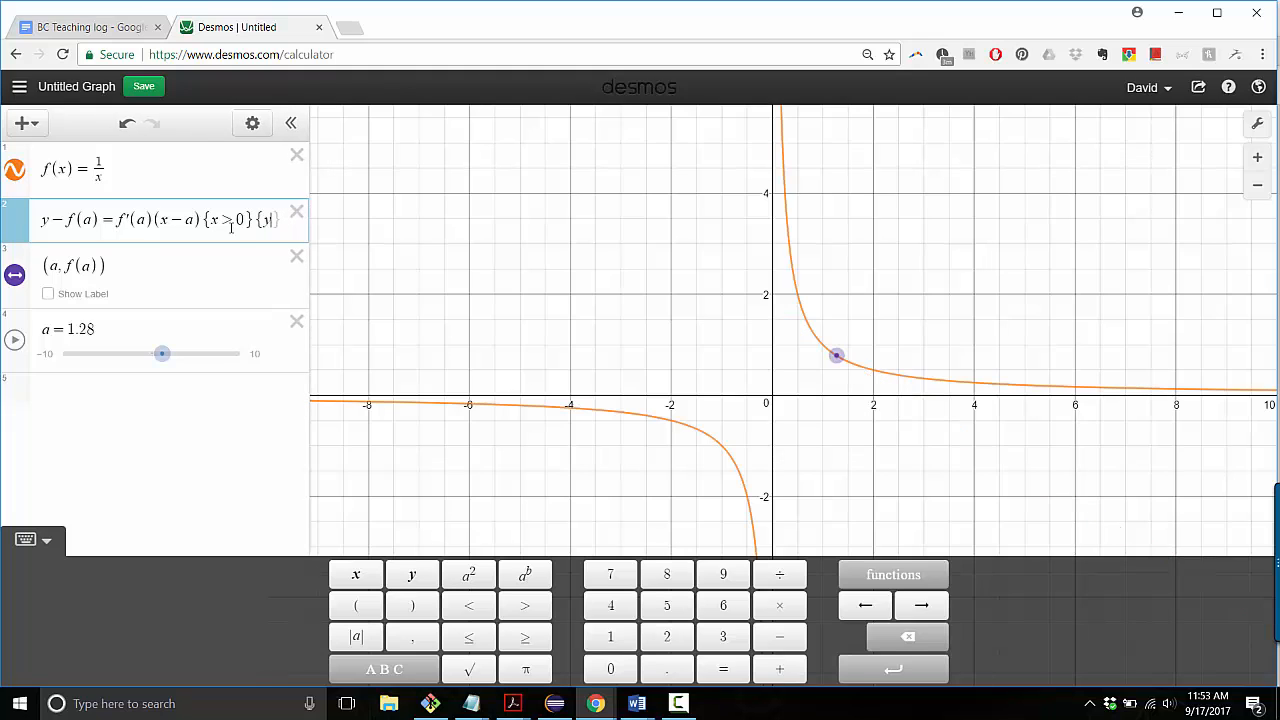
{"action": "type", "text": "0"}
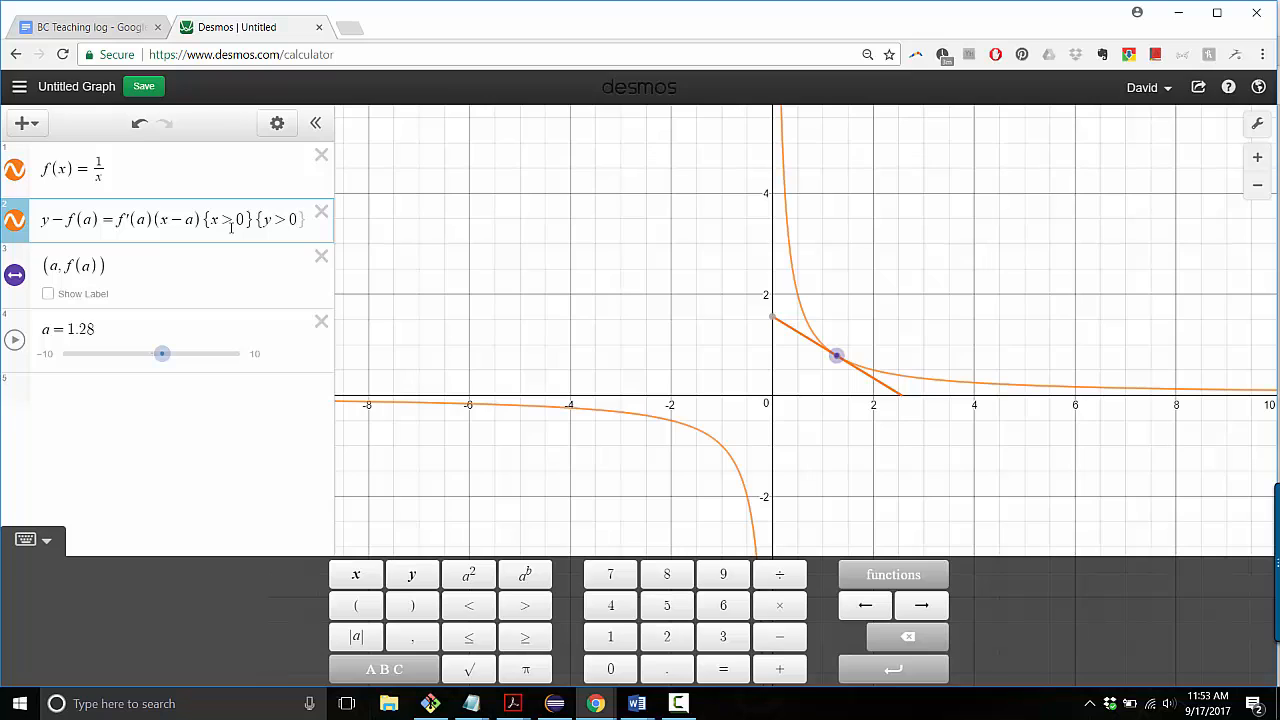
{"action": "left_click_drag", "start_coordinate": [202, 222], "coordinate": [281, 218]}
{"action": "left_click", "coordinate": [281, 218]}
{"action": "left_click_drag", "start_coordinate": [822, 357], "coordinate": [875, 370]}
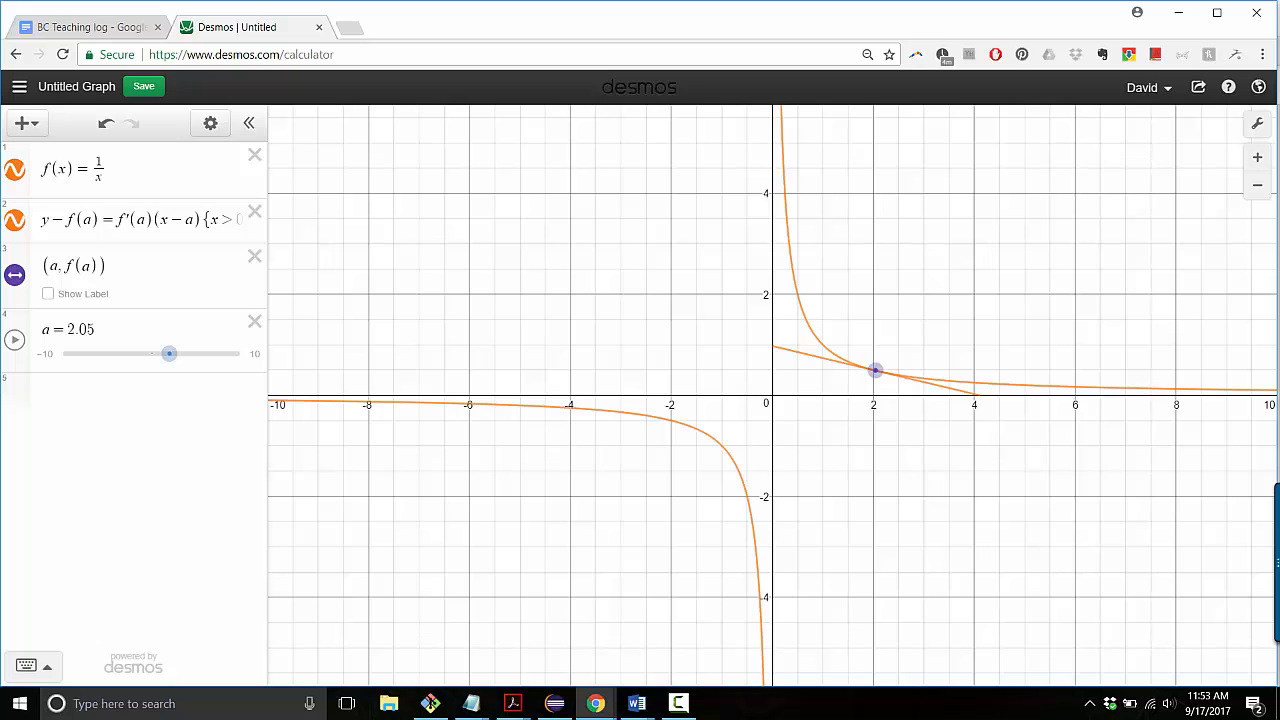
{"action": "key", "text": "F10"}
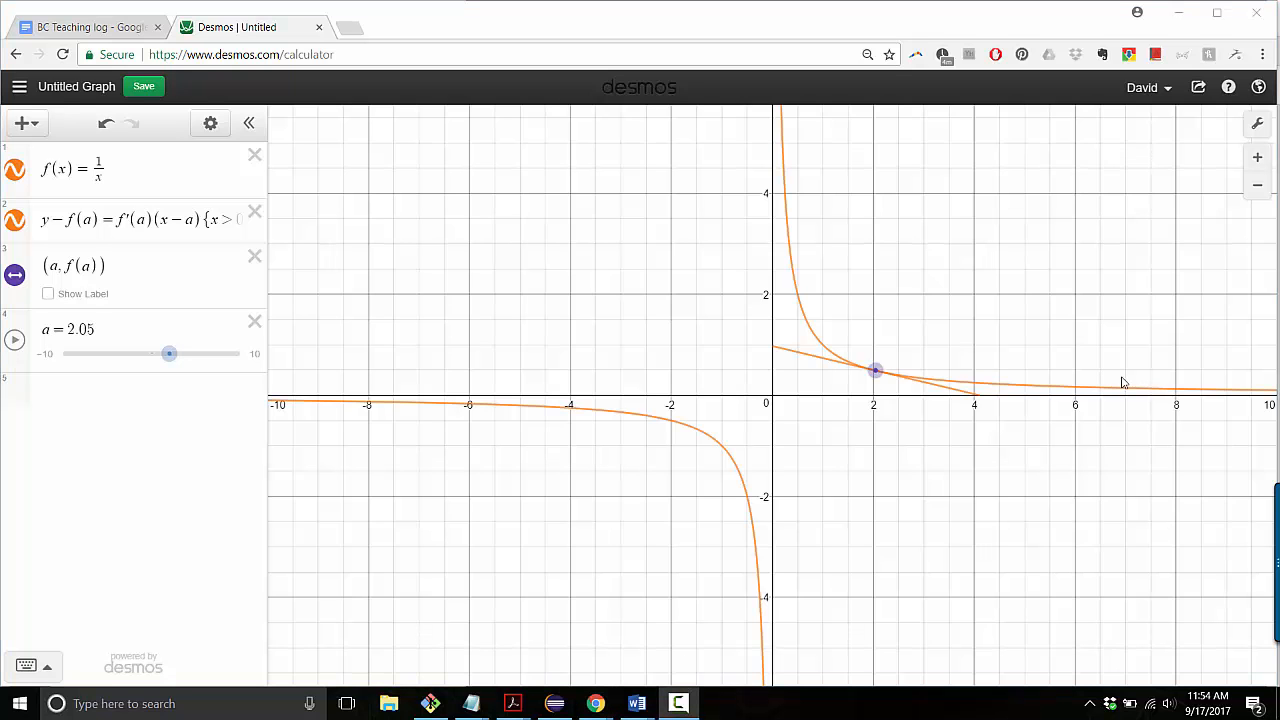
Change the tangent line's color to red.
{"action": "left_click_drag", "start_coordinate": [1060, 289], "coordinate": [960, 309]}
{"action": "left_click", "coordinate": [1257, 158]}
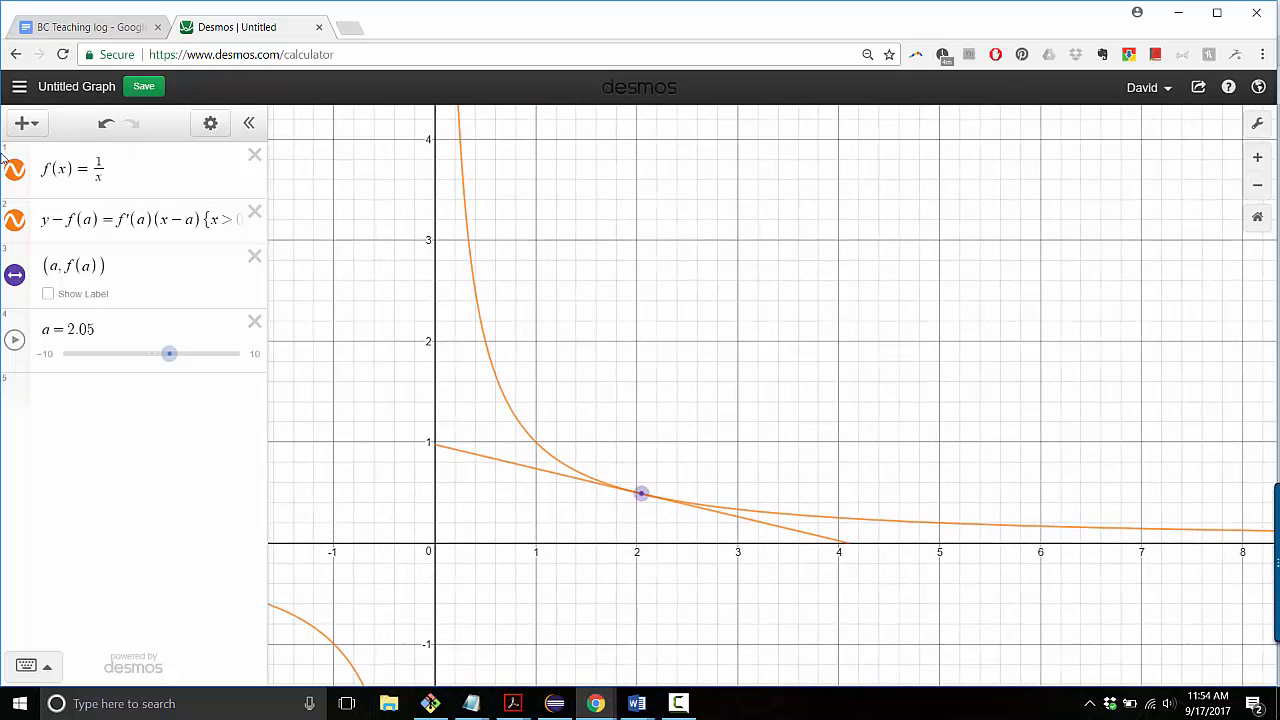
{"action": "left_click", "coordinate": [210, 123]}
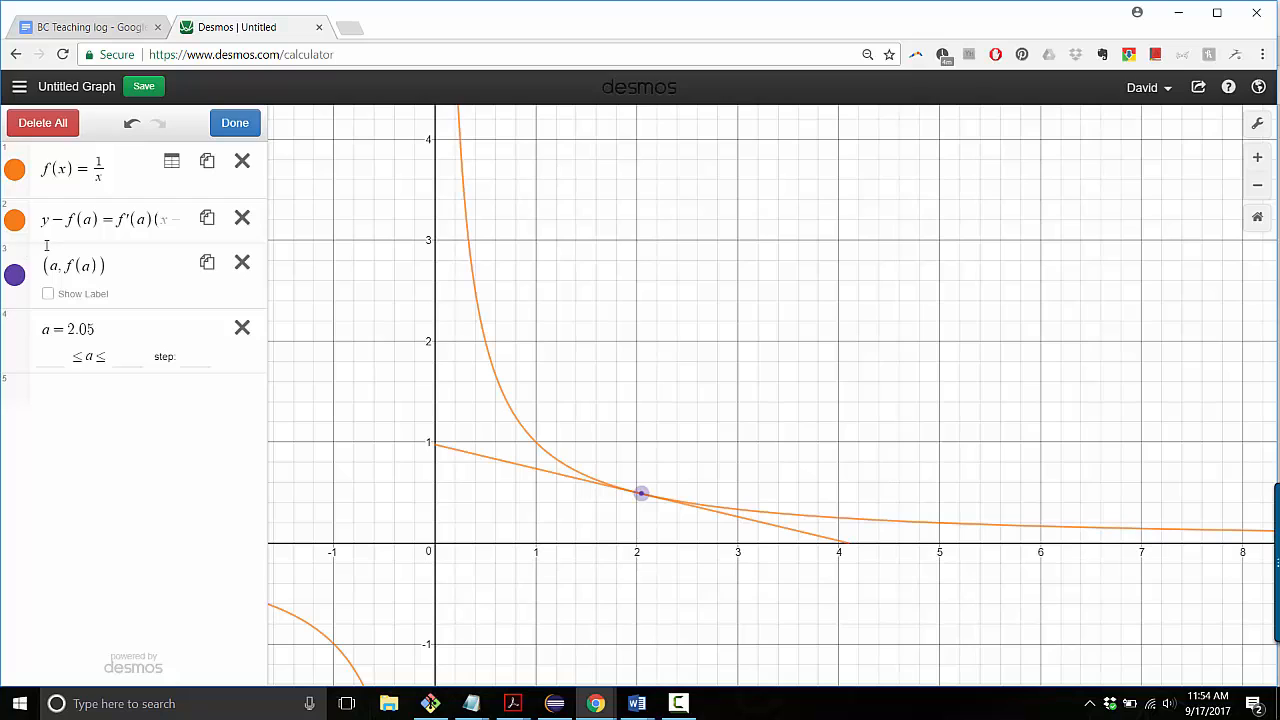
{"action": "left_click", "coordinate": [14, 219]}
{"action": "left_click", "coordinate": [99, 262]}
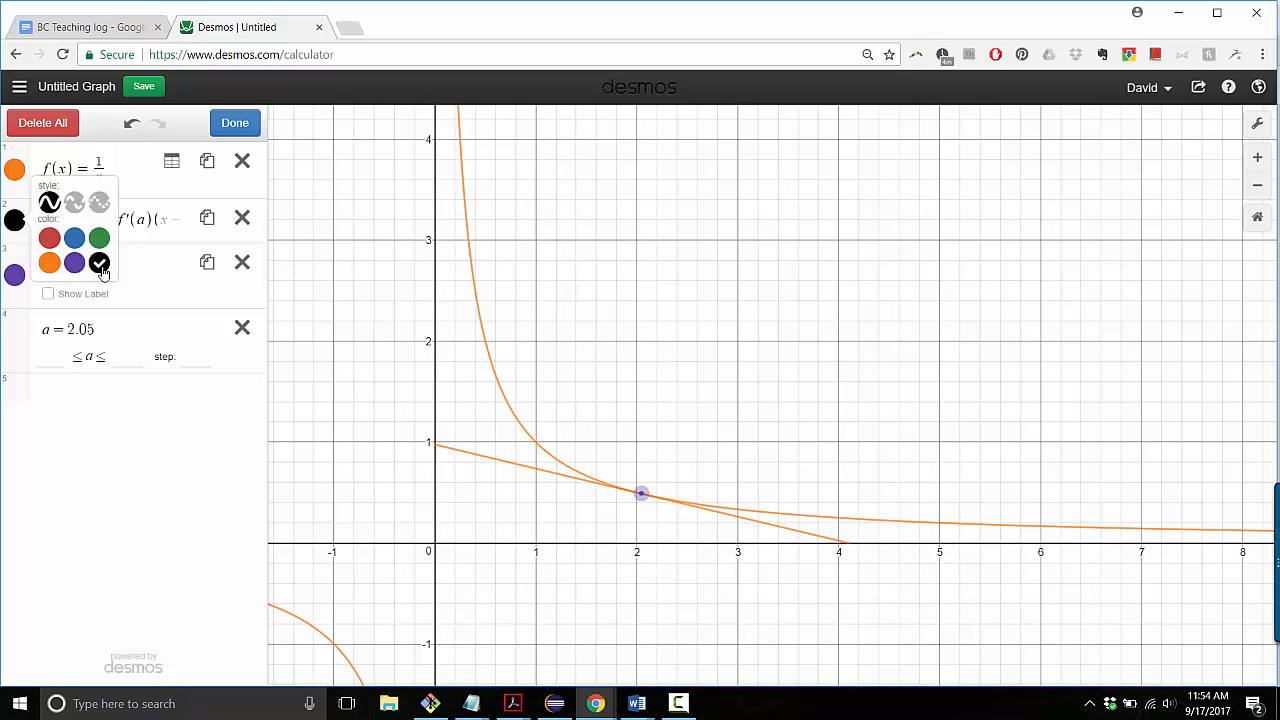
{"action": "left_click", "coordinate": [46, 240]}
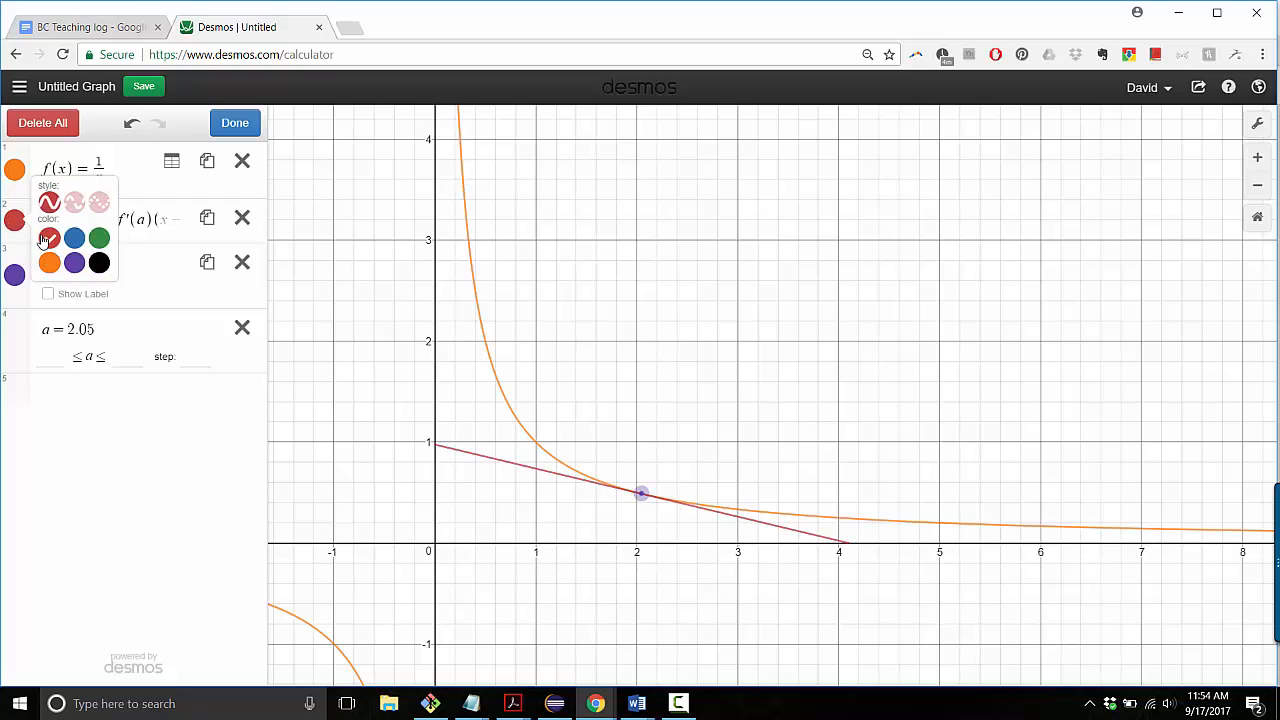
Change the color of the f(x) curve to black and move the tangent point to about a = 0.995.
{"action": "left_click", "coordinate": [17, 173]}
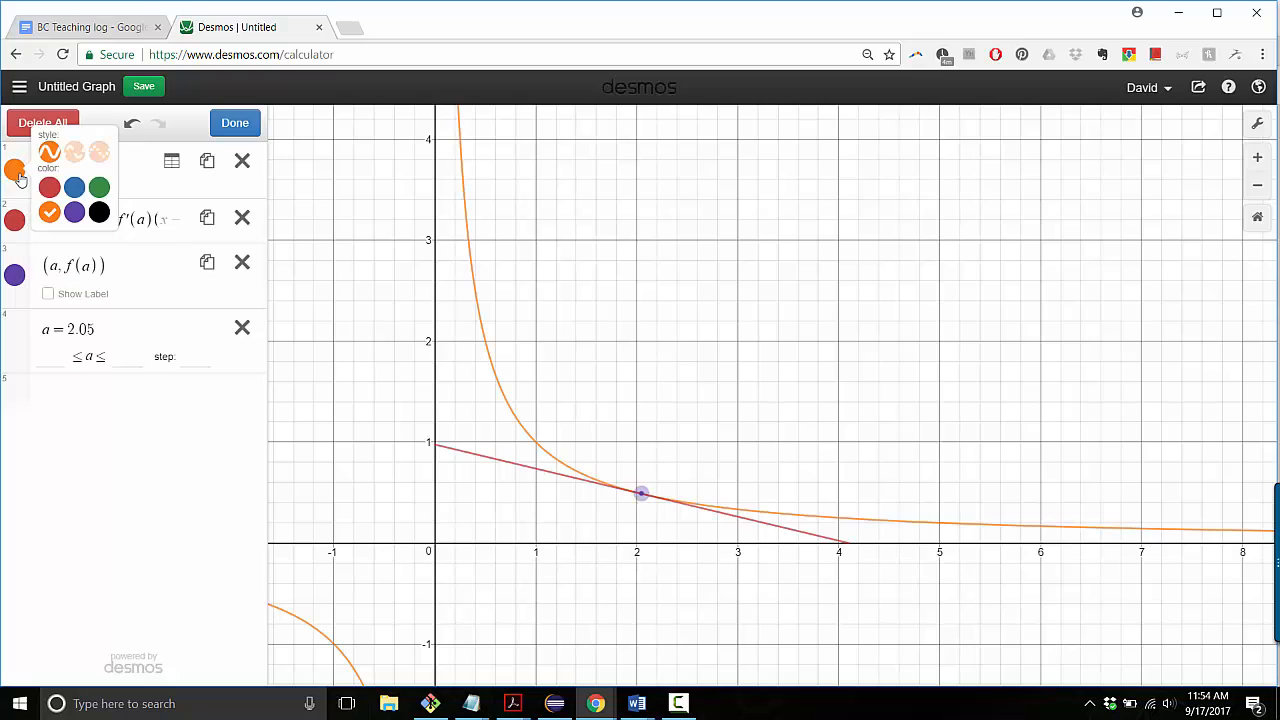
{"action": "left_click", "coordinate": [99, 212]}
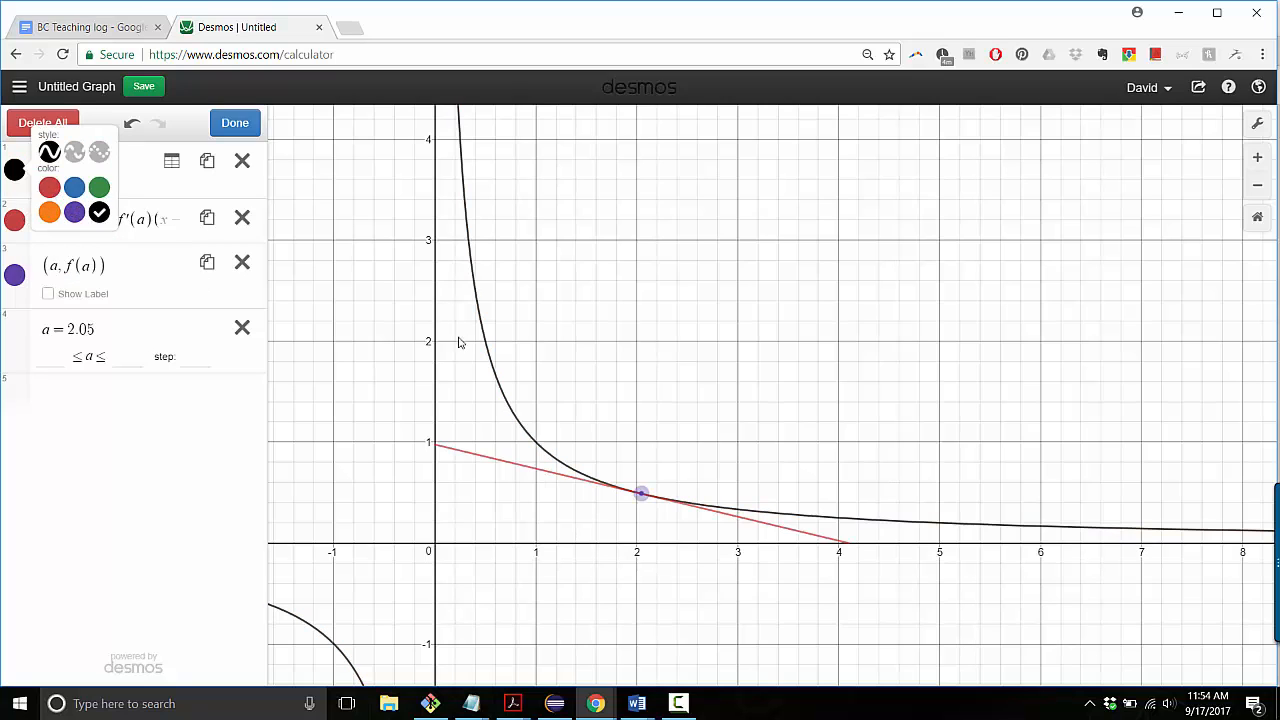
{"action": "left_click", "coordinate": [99, 187]}
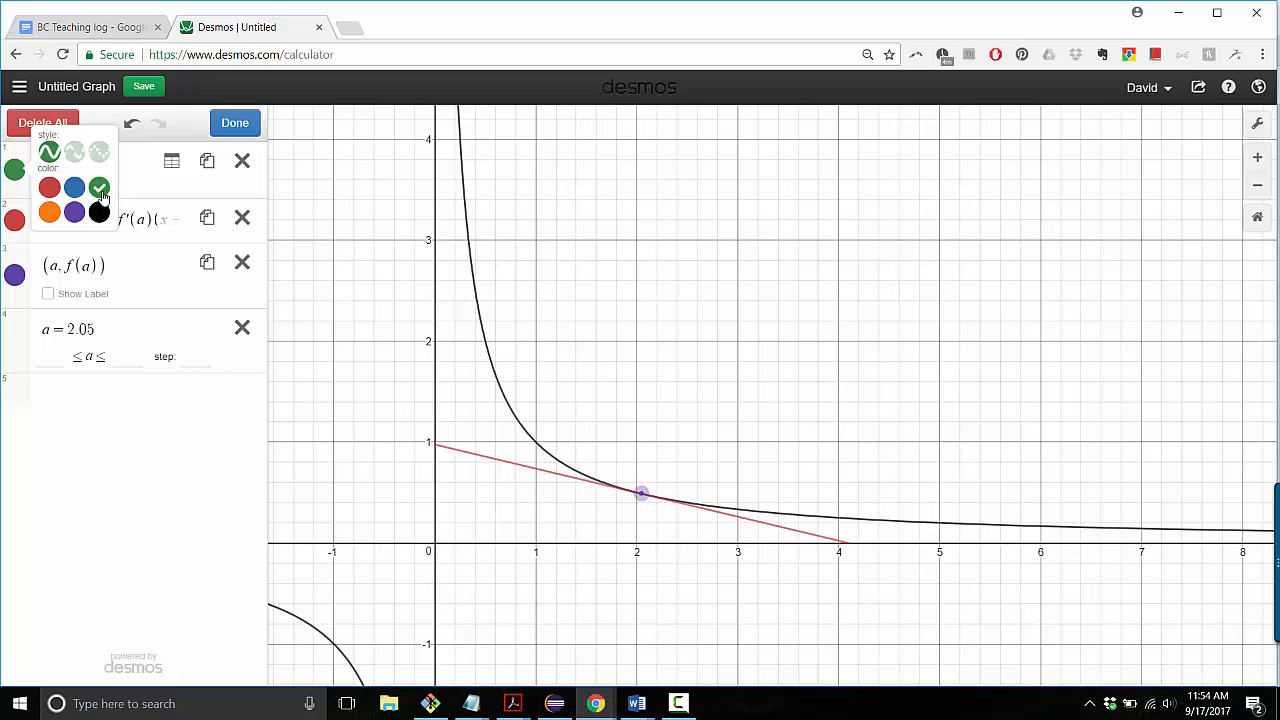
{"action": "left_click", "coordinate": [99, 212]}
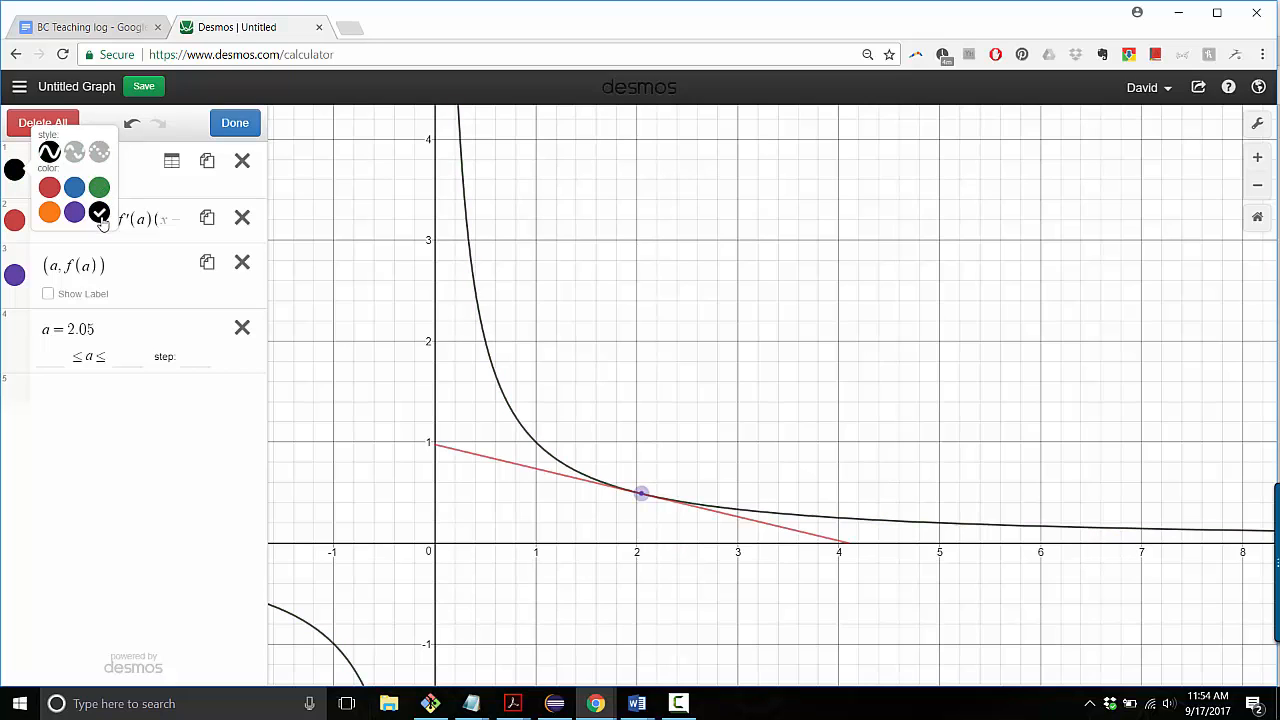
{"action": "left_click", "coordinate": [235, 122]}
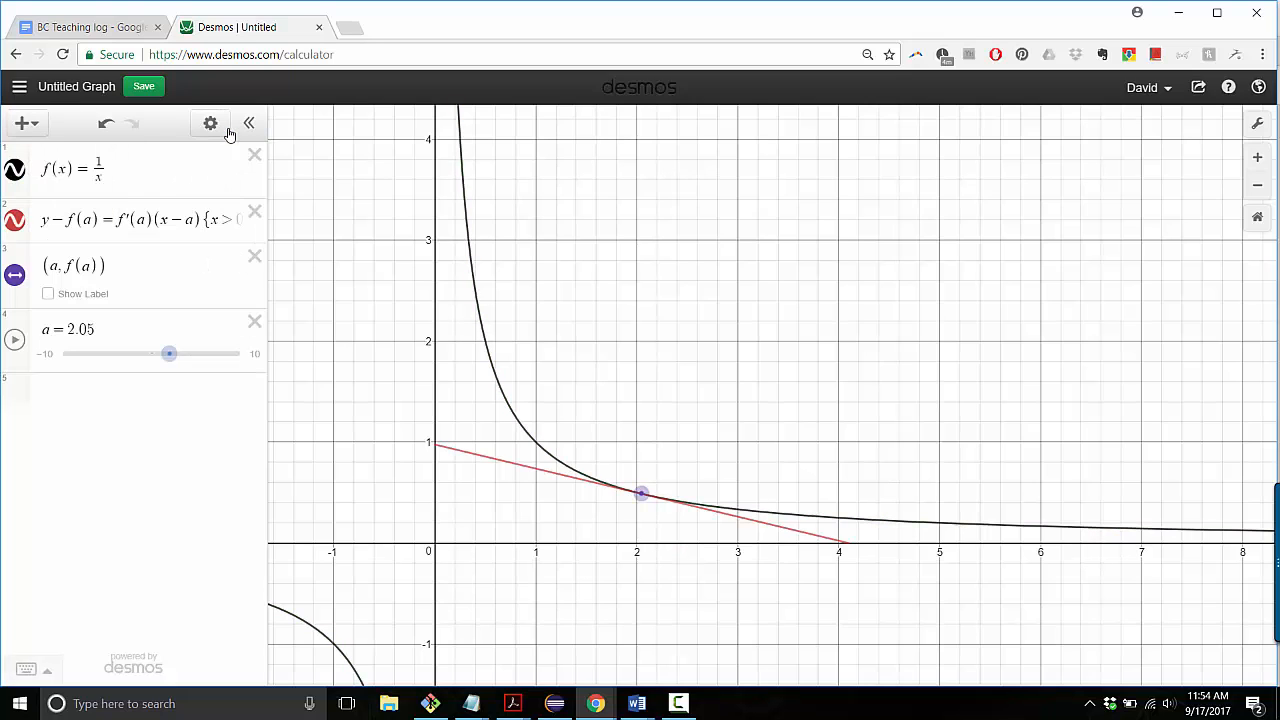
{"action": "left_click_drag", "start_coordinate": [642, 494], "coordinate": [534, 458]}
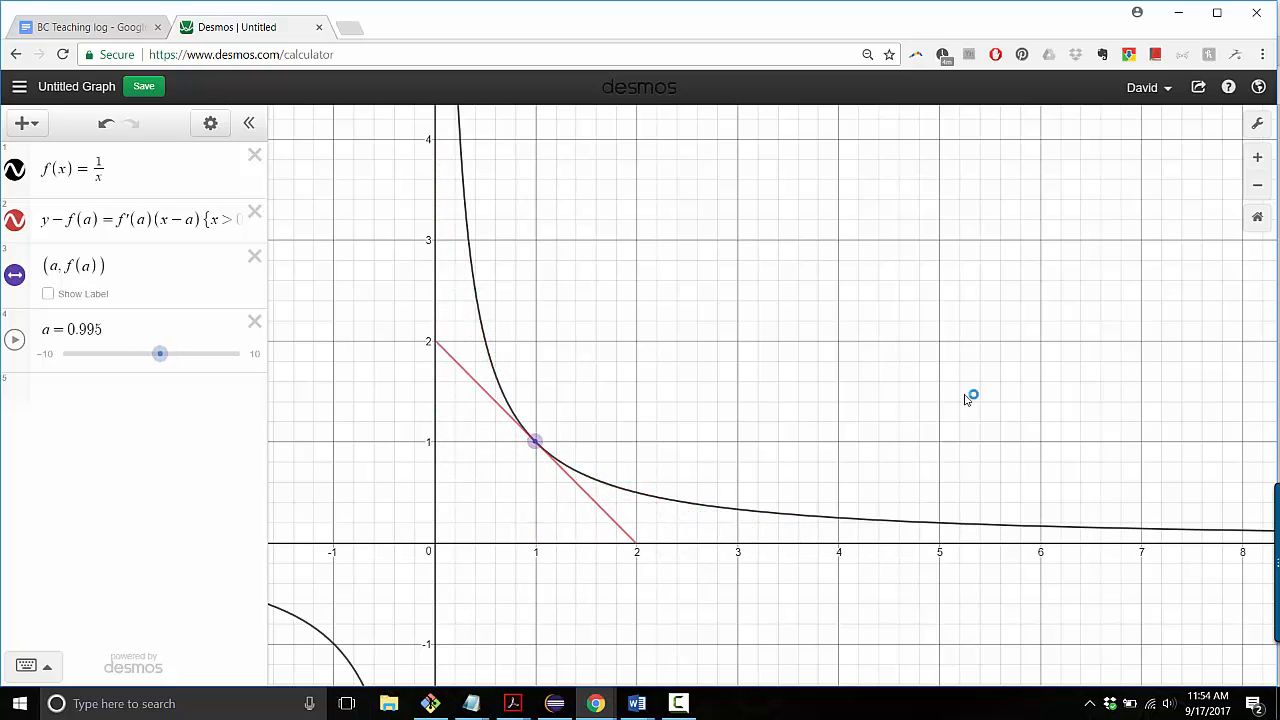